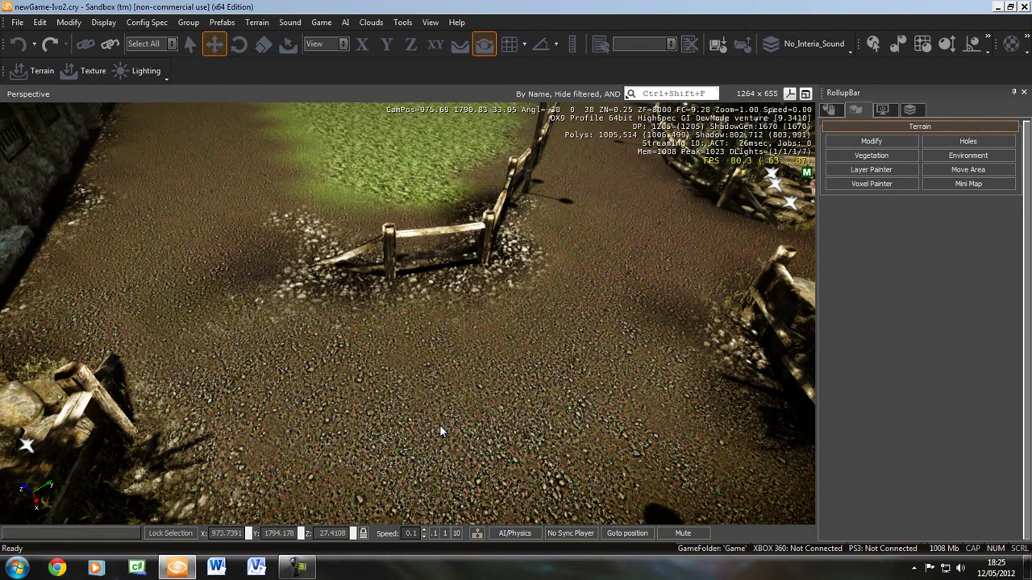
# - Create a new terrain vegetation category named Forest
pyautogui.click(829, 109)
pyautogui.click(856, 111)
pyautogui.click(871, 157)
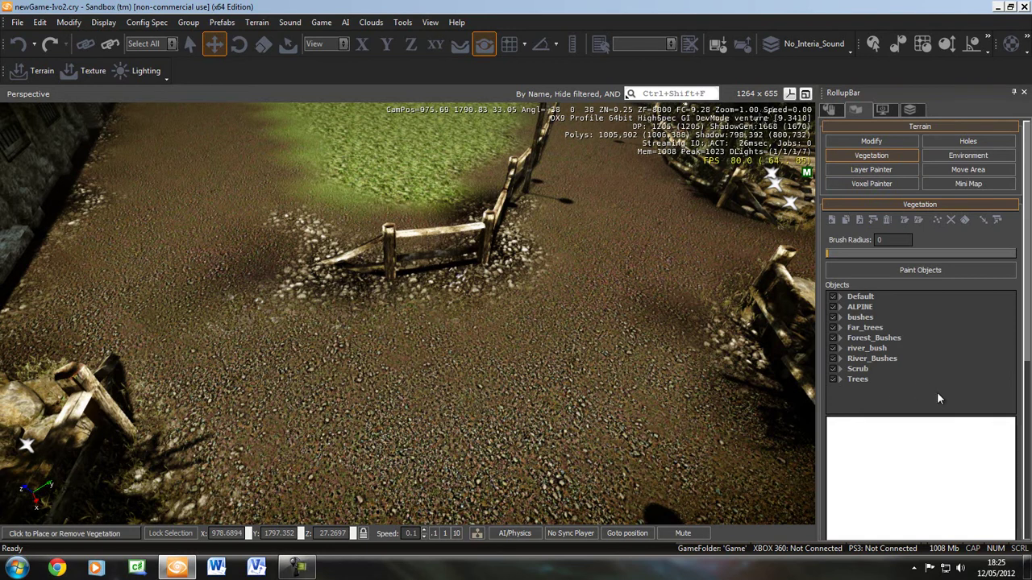
pyautogui.click(871, 220)
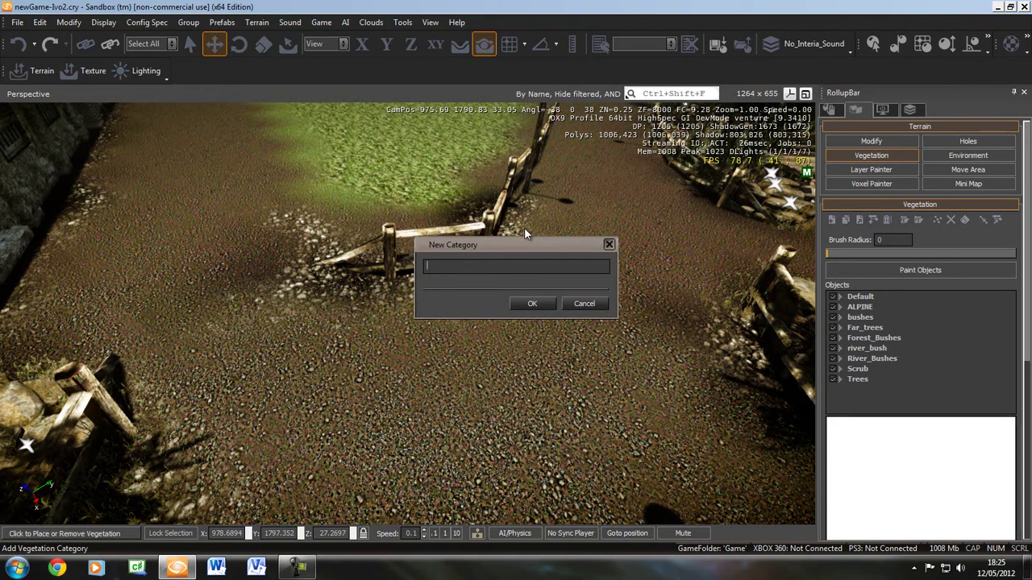
pyautogui.write('Forest')
pyautogui.click(539, 305)
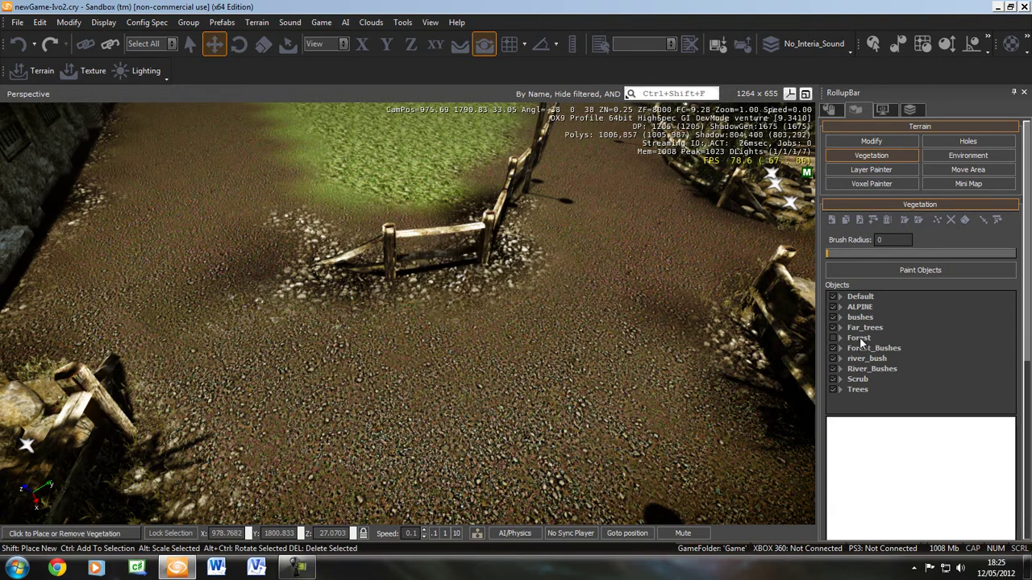
# - Start adding a vegetation object to the Forest category and look through the Natural, Vehicles, Characters and Weapons asset folders
pyautogui.doubleClick(860, 339)
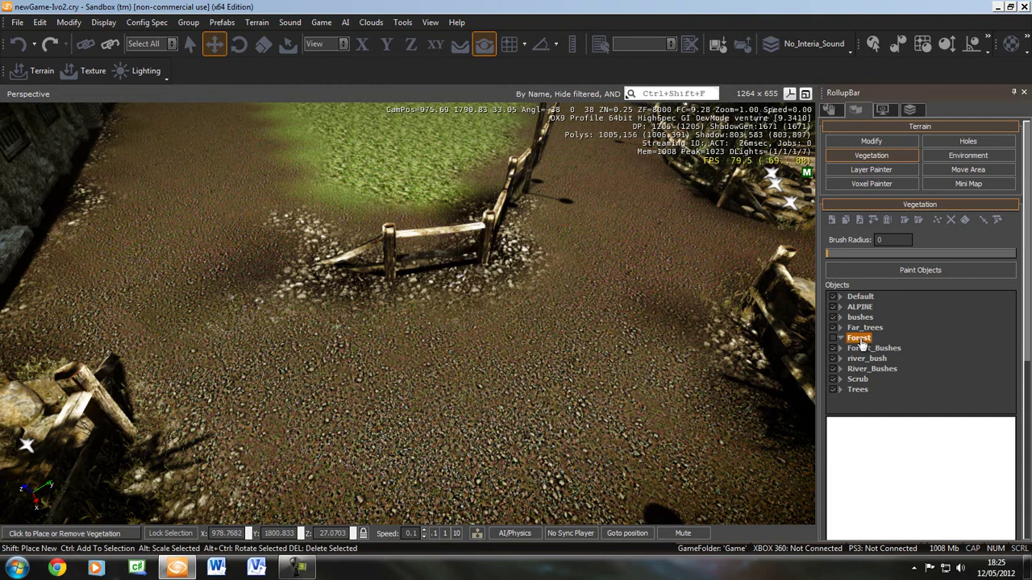
pyautogui.click(833, 220)
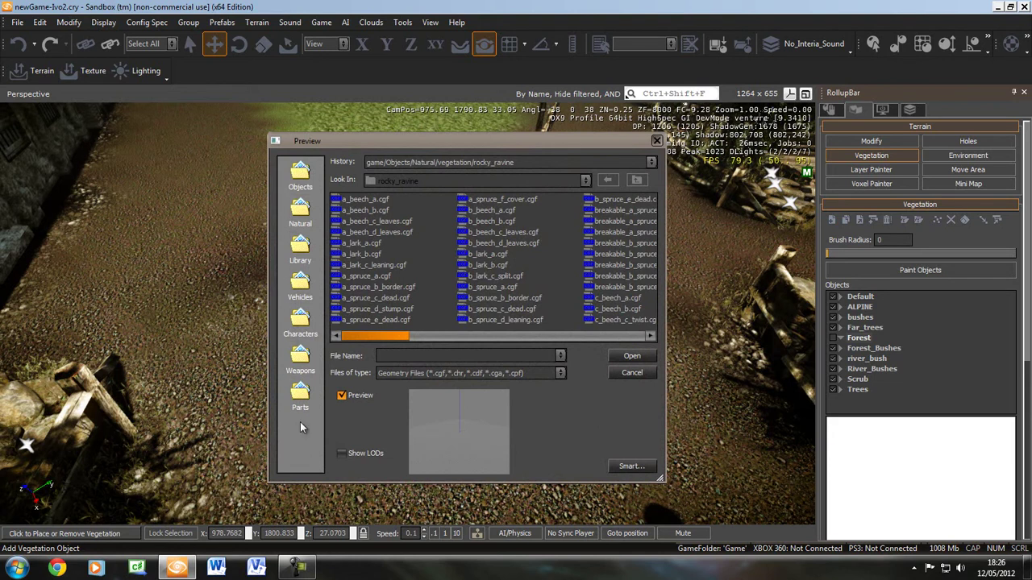
pyautogui.click(299, 211)
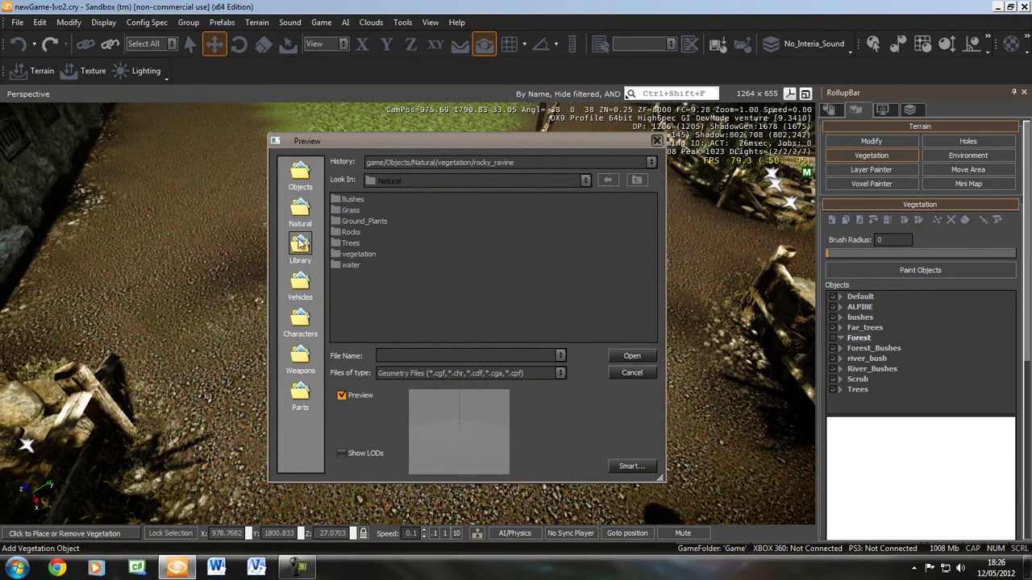
pyautogui.click(304, 295)
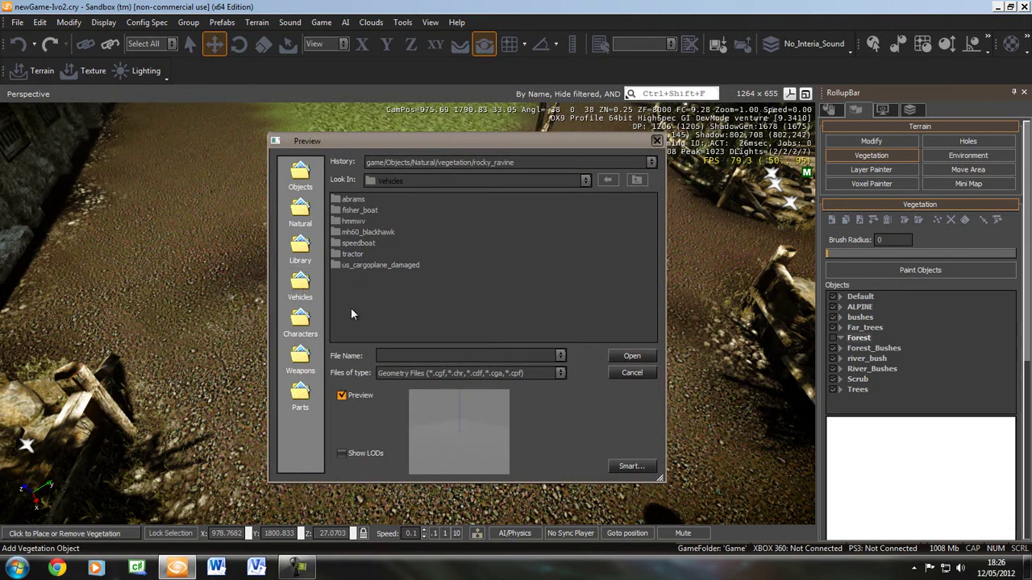
pyautogui.click(303, 325)
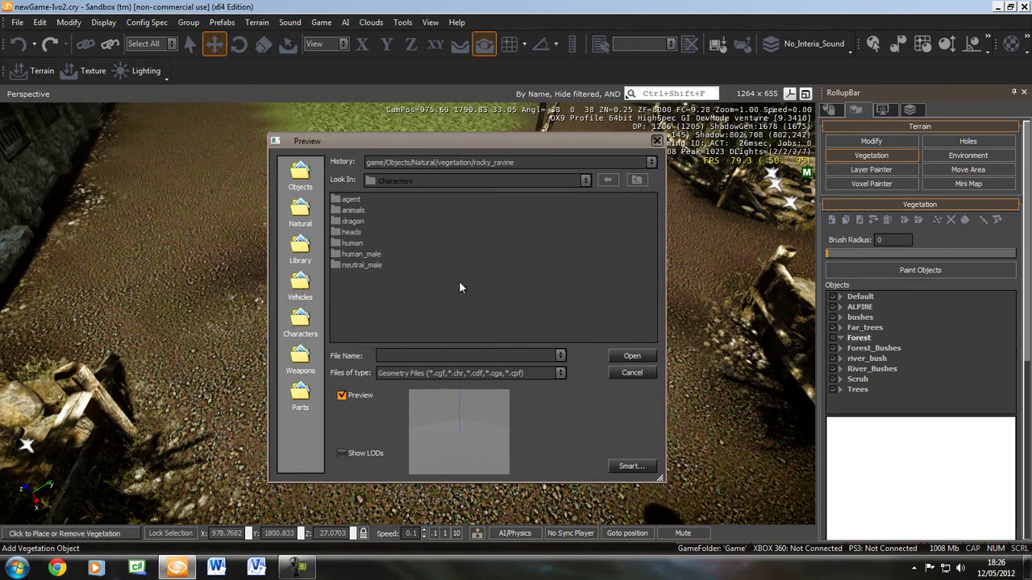
pyautogui.click(301, 361)
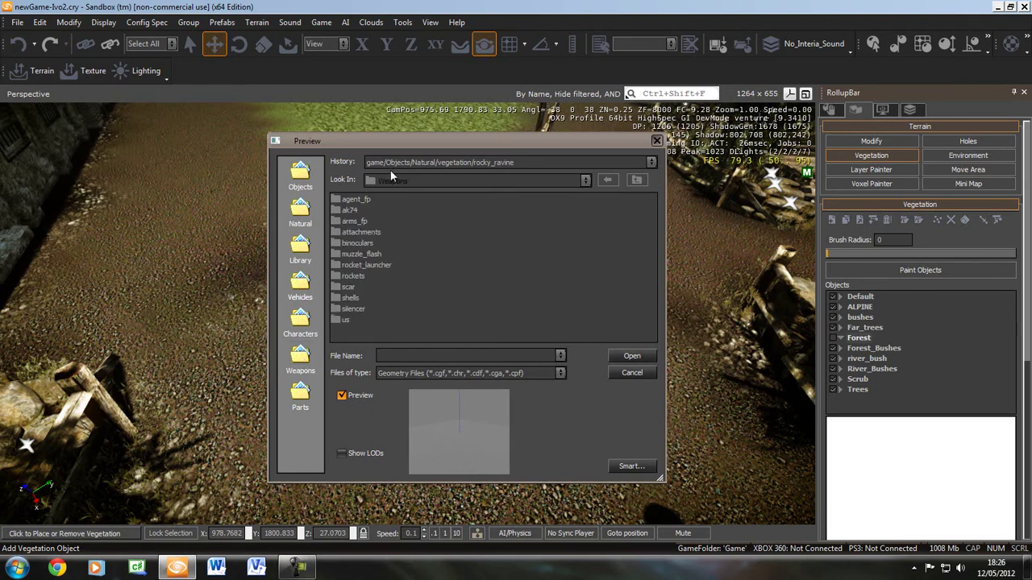
pyautogui.click(301, 211)
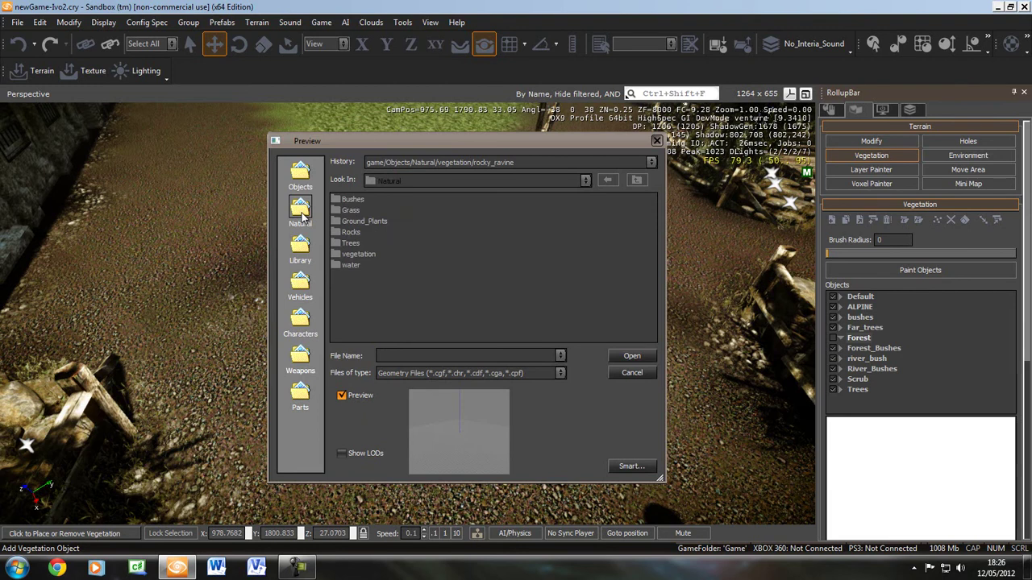
# - Preview single_pine_135_deg.cgf and single_leaf_45_deg.cgf in the distance_trees vegetation folder, and leave the model browser without adding anything
pyautogui.doubleClick(336, 254)
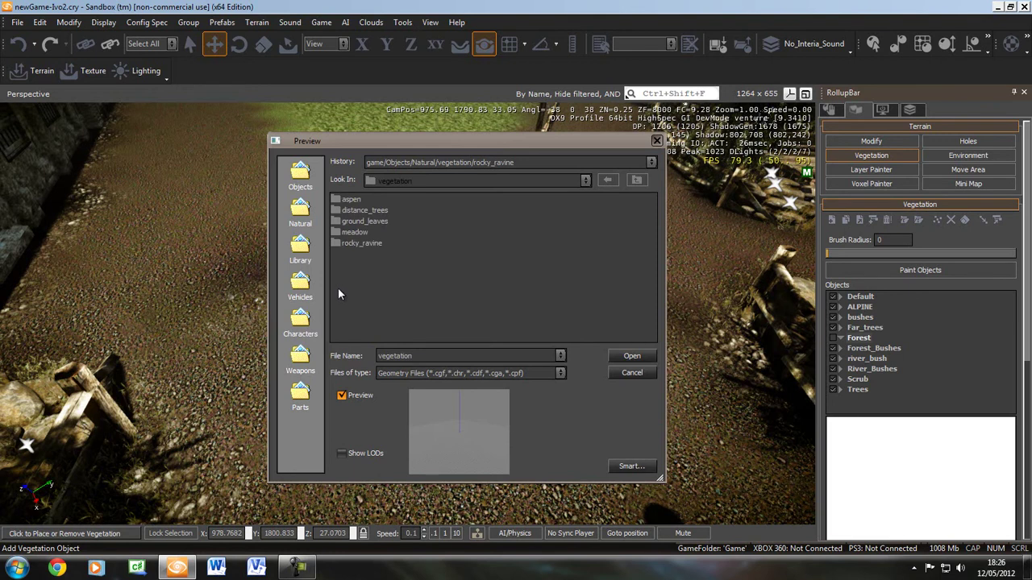
pyautogui.doubleClick(363, 212)
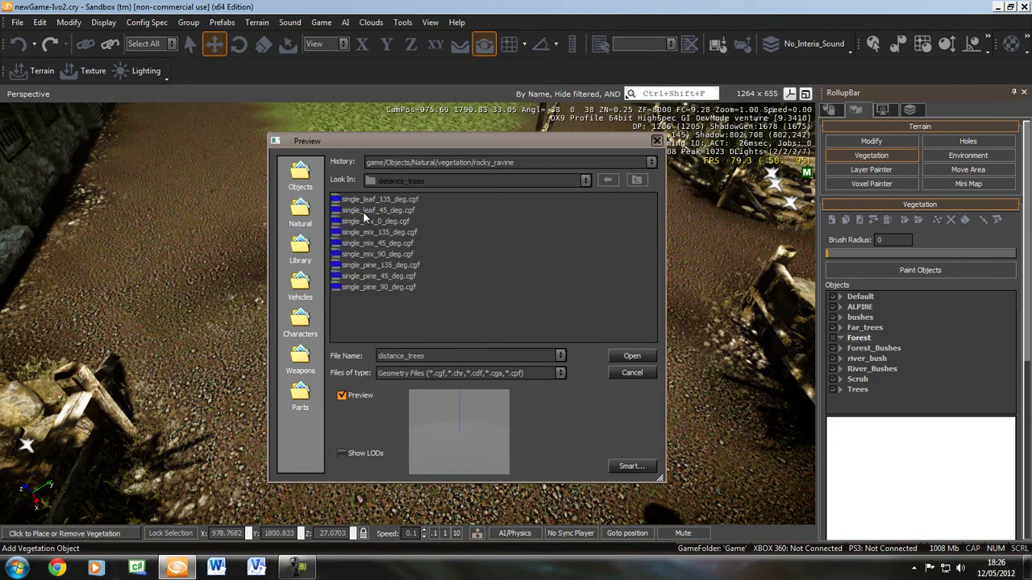
pyautogui.click(365, 265)
pyautogui.click(475, 427)
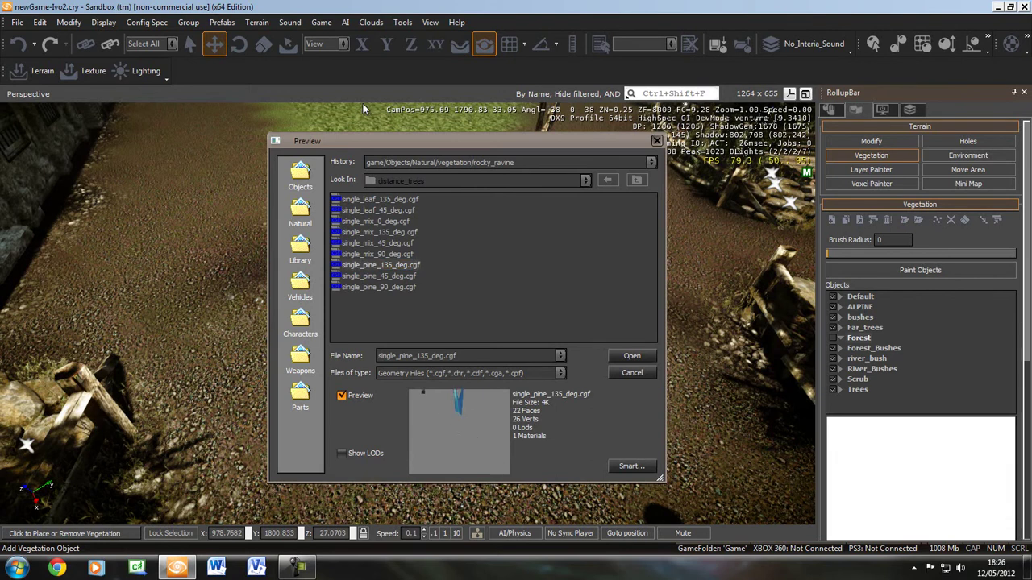
pyautogui.click(377, 209)
pyautogui.click(636, 180)
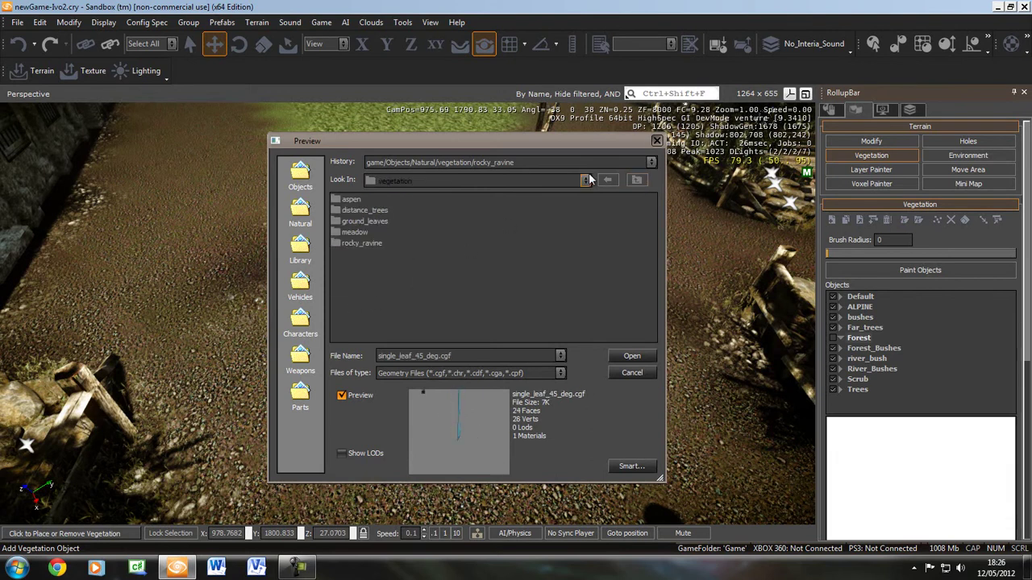
pyautogui.click(657, 140)
# - Fly over the level at camera speed 1 to examine the existing trees and fenced path, and return to the broken fence at speed 0.1
pyautogui.moveTo(414, 345); pyautogui.dragTo(413, 340, button='right')
pyautogui.click(445, 534)
pyautogui.moveTo(449, 479); pyautogui.dragTo(450, 479, button='right')
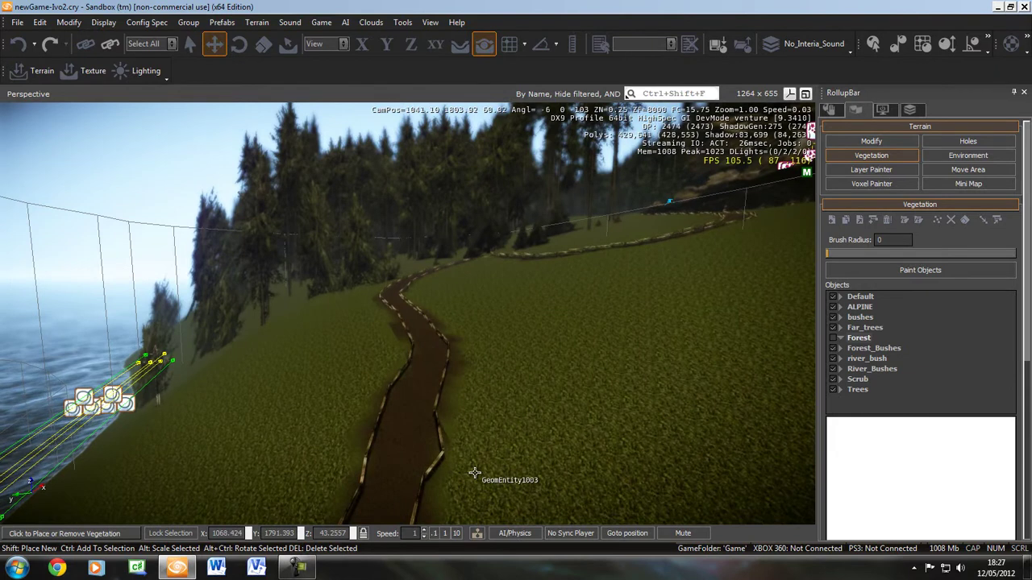
pyautogui.moveTo(359, 375); pyautogui.dragTo(343, 376, button='right')
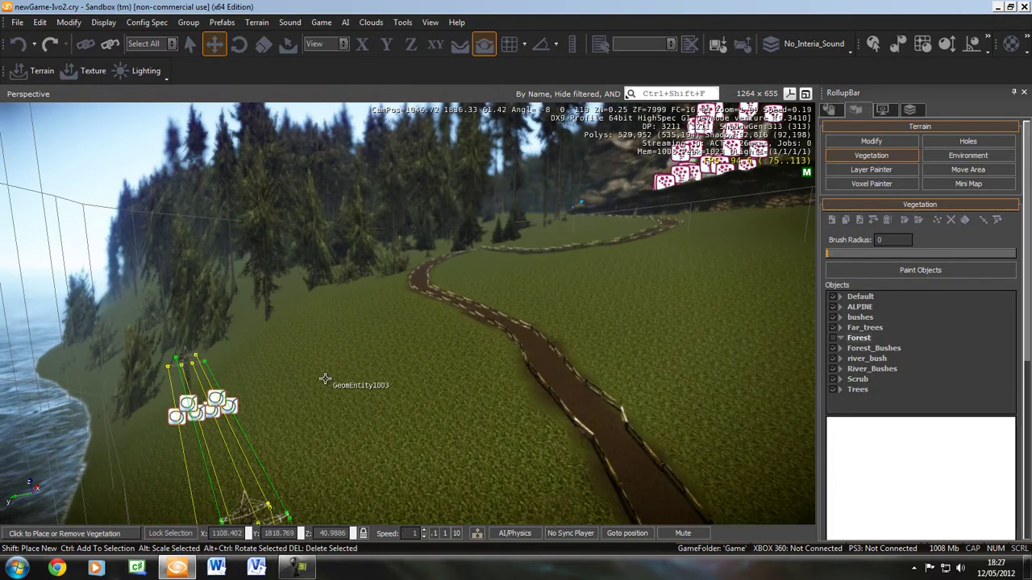
pyautogui.press('d')
pyautogui.moveTo(375, 402)
pyautogui.mouseDown(button='right')
pyautogui.moveTo(385, 403)
pyautogui.moveTo(373, 400)
pyautogui.mouseUp(button='right')
pyautogui.press('d')
pyautogui.press('d')
pyautogui.press('a')
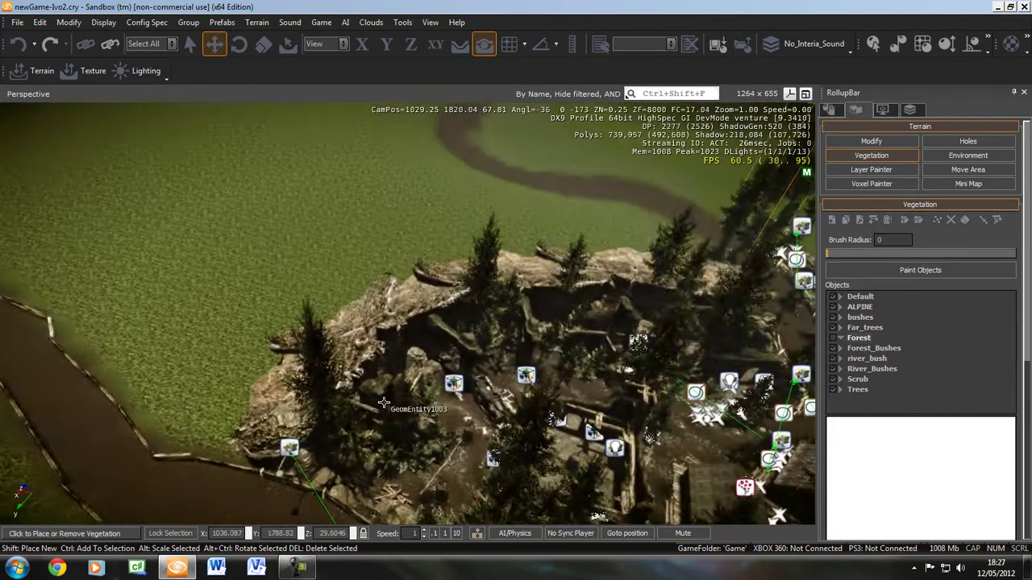
pyautogui.moveTo(384, 403); pyautogui.dragTo(383, 403, button='right')
pyautogui.press('s')
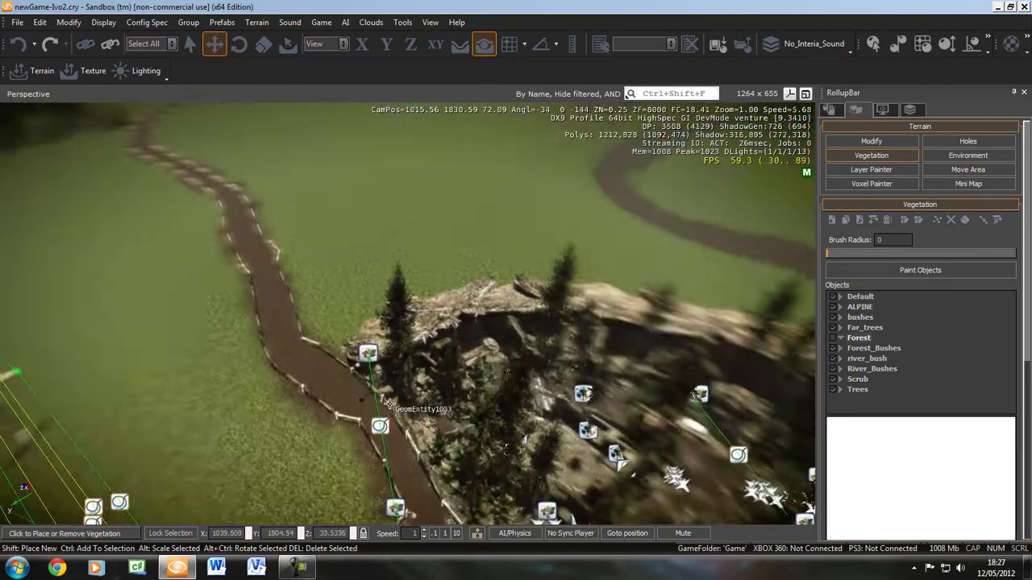
pyautogui.moveTo(369, 407); pyautogui.dragTo(404, 431, button='right')
pyautogui.click(436, 533)
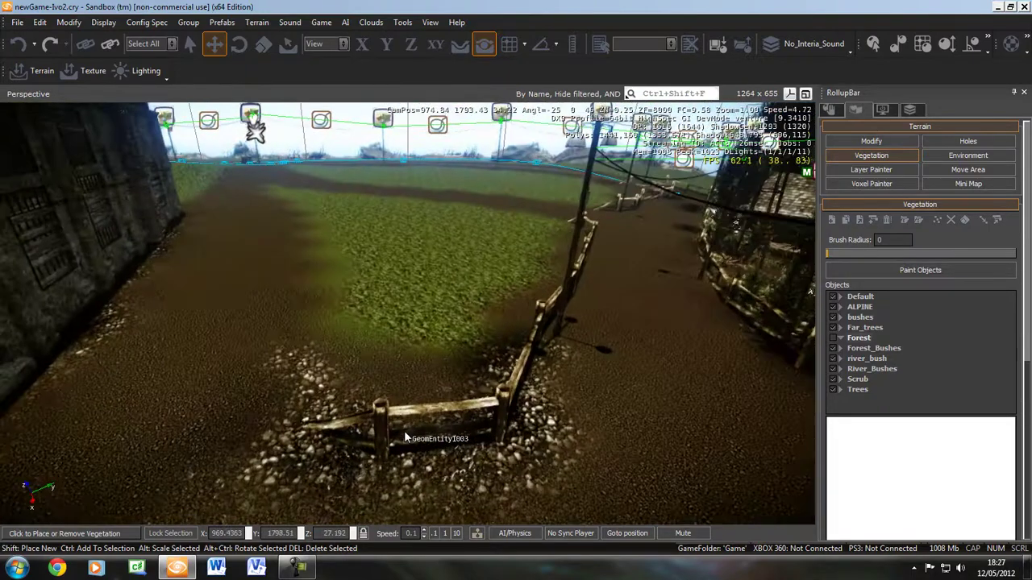
# - Add breakable_a_spruce_a, breakable_b_spruce_a, breakable_b_spruce_b_border and breakable_b_spruce_d_leaning from the rocky_ravine vegetation folder to the Forest category
pyautogui.click(870, 340)
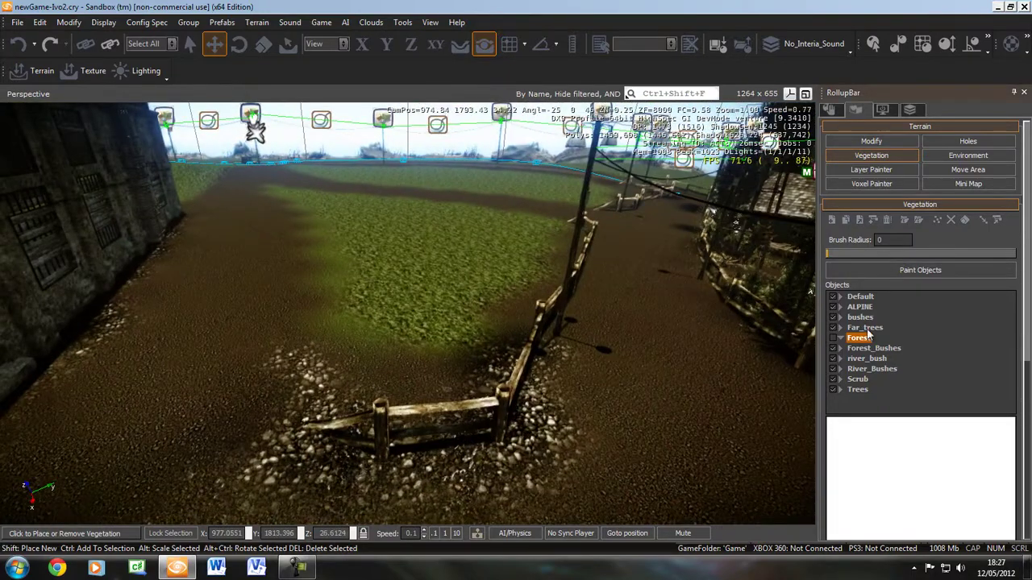
pyautogui.click(833, 221)
pyautogui.click(298, 216)
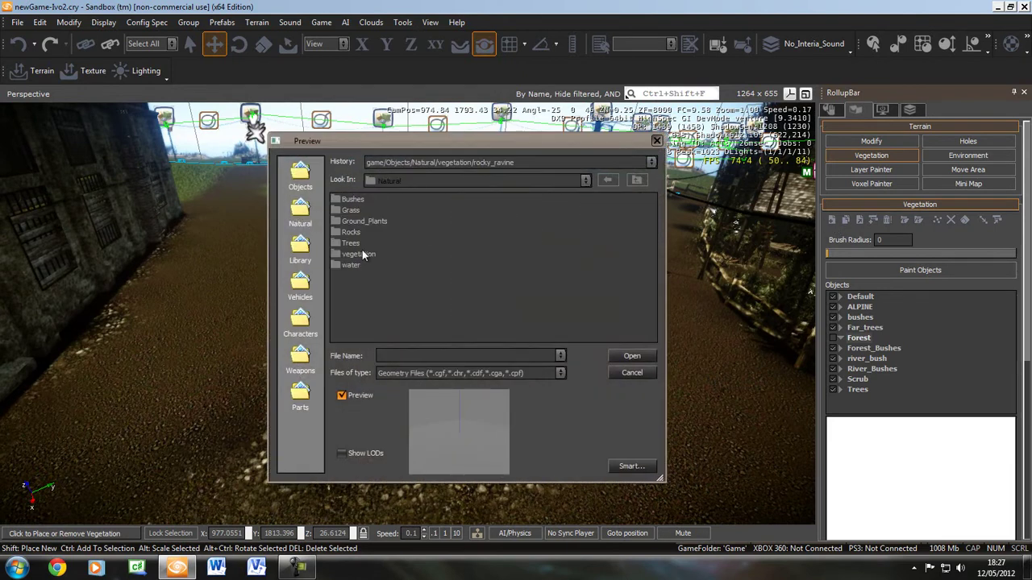
pyautogui.doubleClick(354, 244)
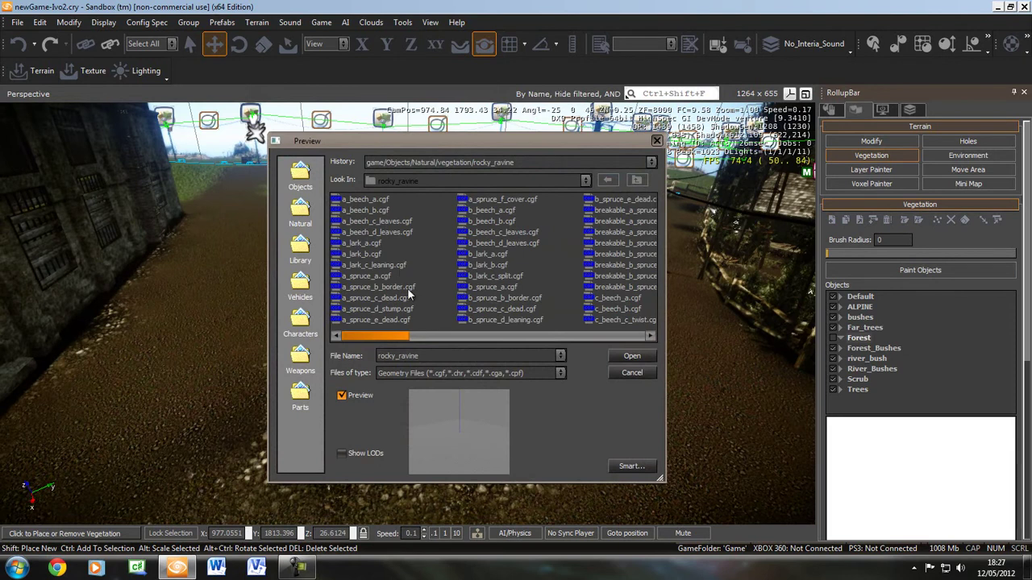
pyautogui.moveTo(376, 337); pyautogui.dragTo(400, 330)
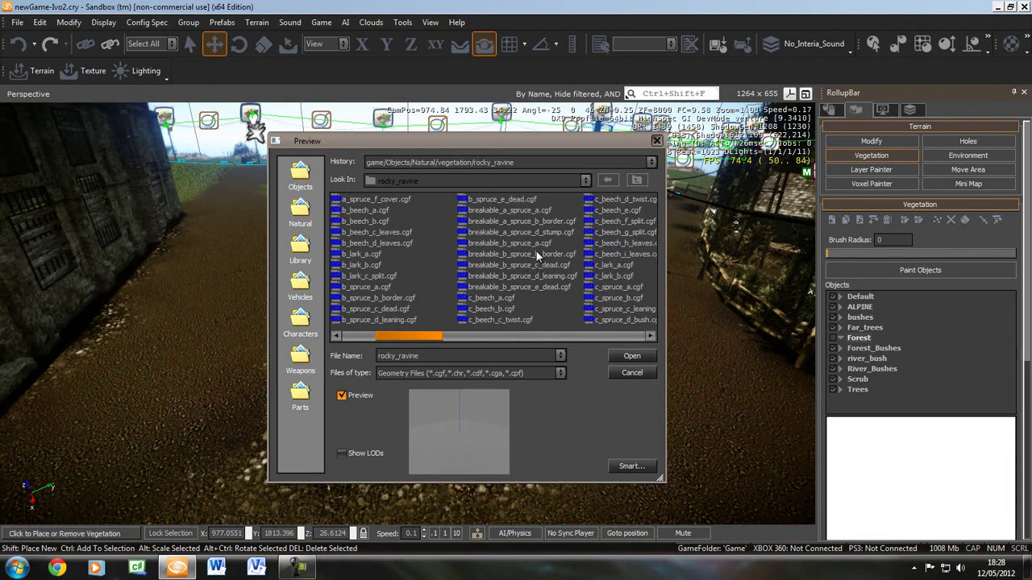
pyautogui.click(543, 211)
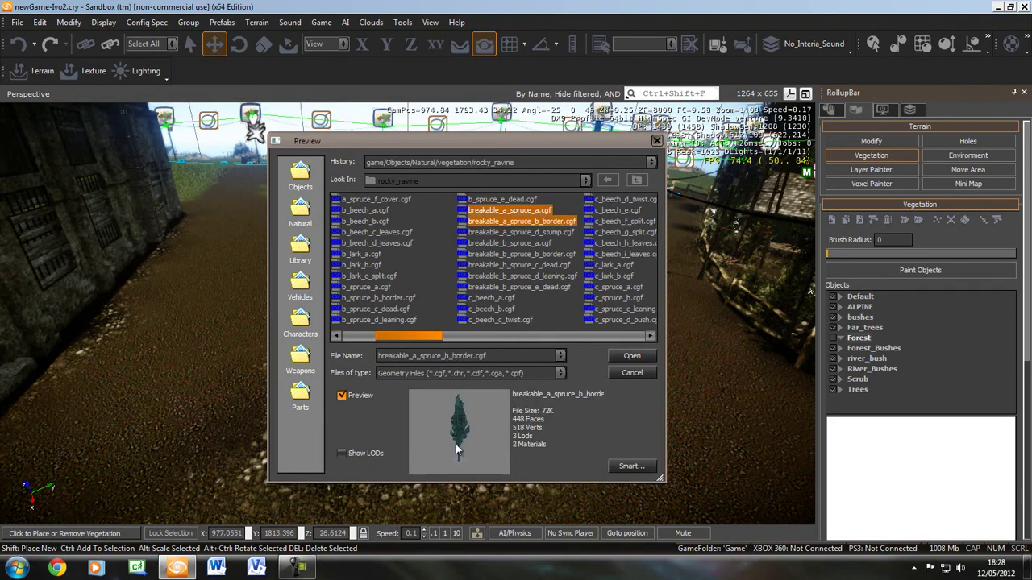
pyautogui.keyDown('ctrl'); pyautogui.click(536, 244); pyautogui.keyUp('ctrl')
pyautogui.keyDown('ctrl'); pyautogui.click(552, 222); pyautogui.keyUp('ctrl')
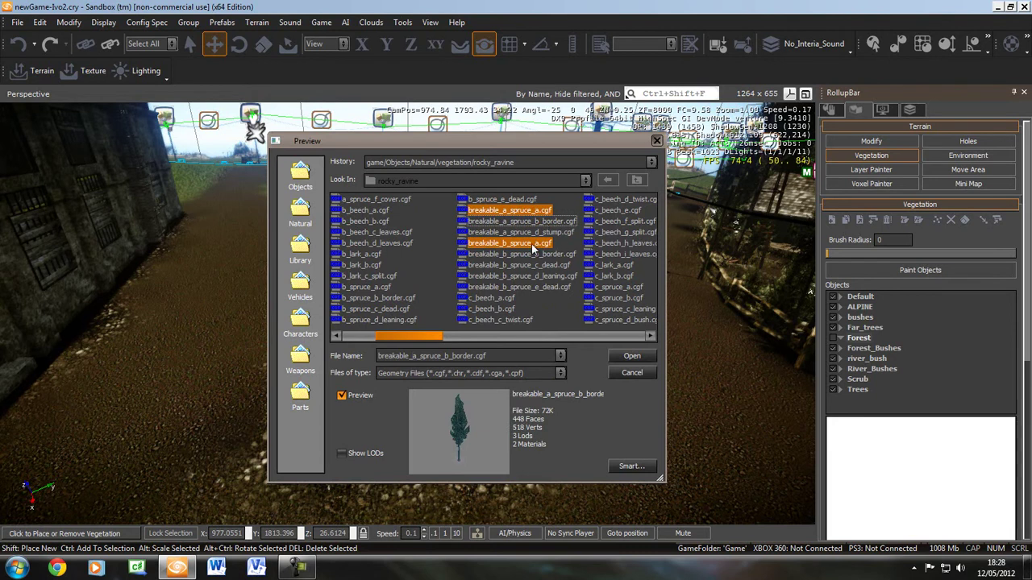
pyautogui.keyDown('ctrl'); pyautogui.click(553, 254); pyautogui.keyUp('ctrl')
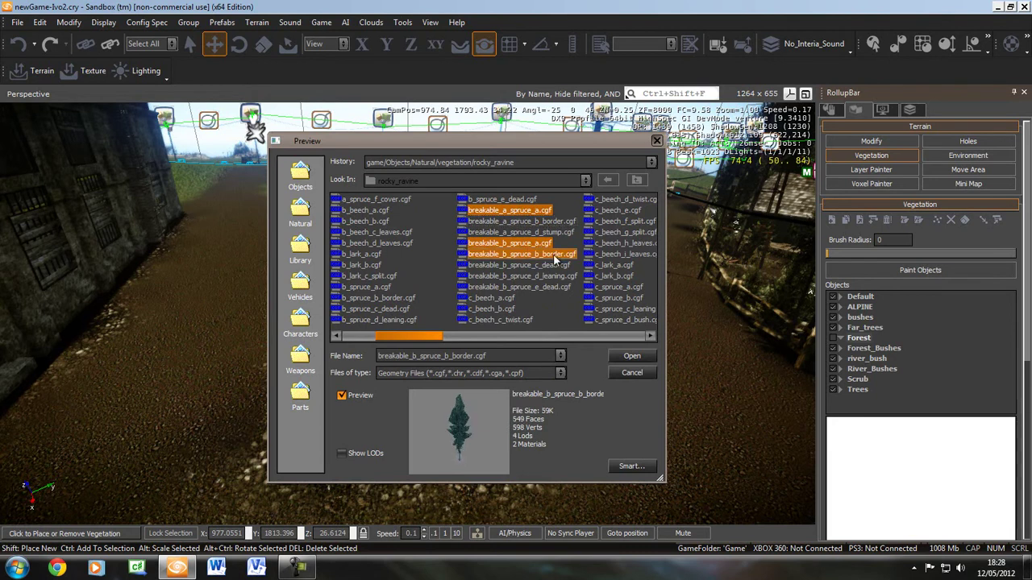
pyautogui.keyDown('ctrl'); pyautogui.click(560, 275); pyautogui.keyUp('ctrl')
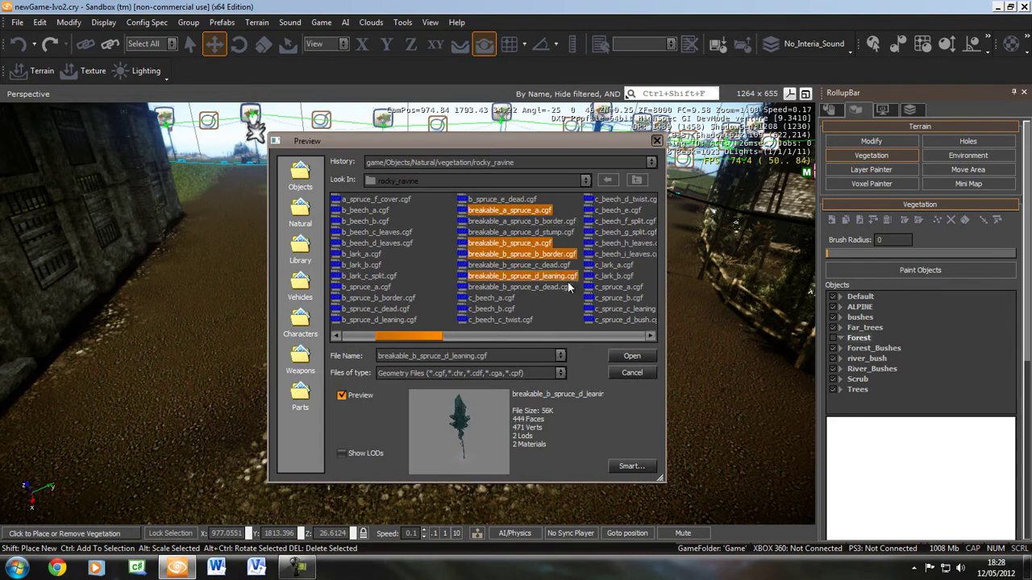
pyautogui.click(633, 360)
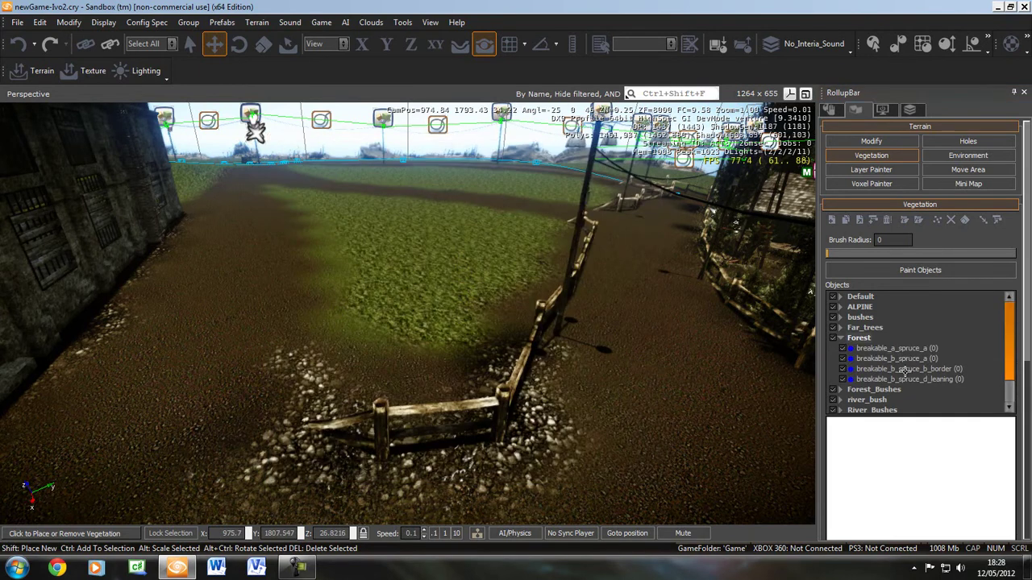
# - Set the Size of breakable_a_spruce_a in the Forest category to 0.2
pyautogui.moveTo(560, 441); pyautogui.dragTo(560, 441, button='right')
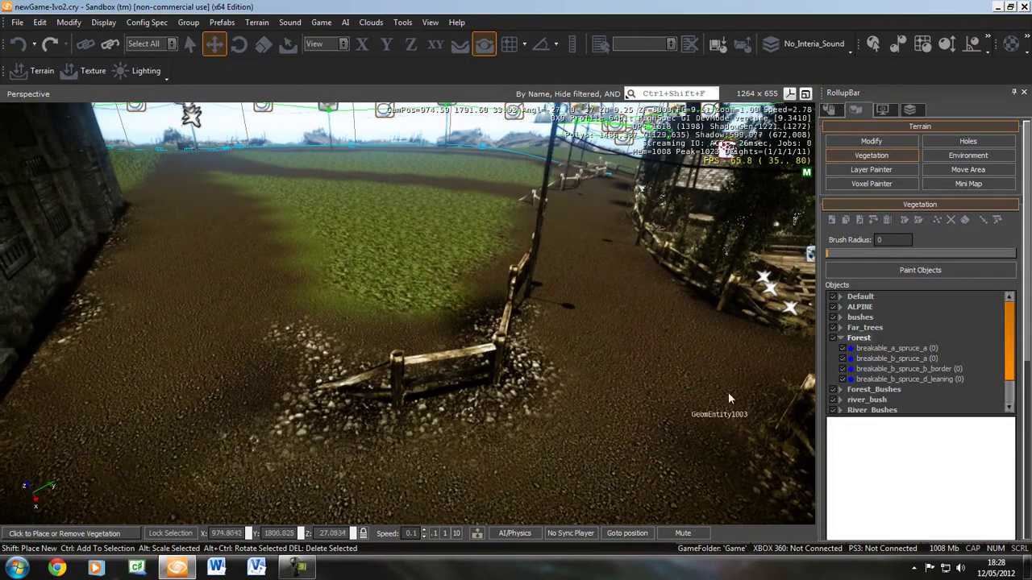
pyautogui.click(900, 350)
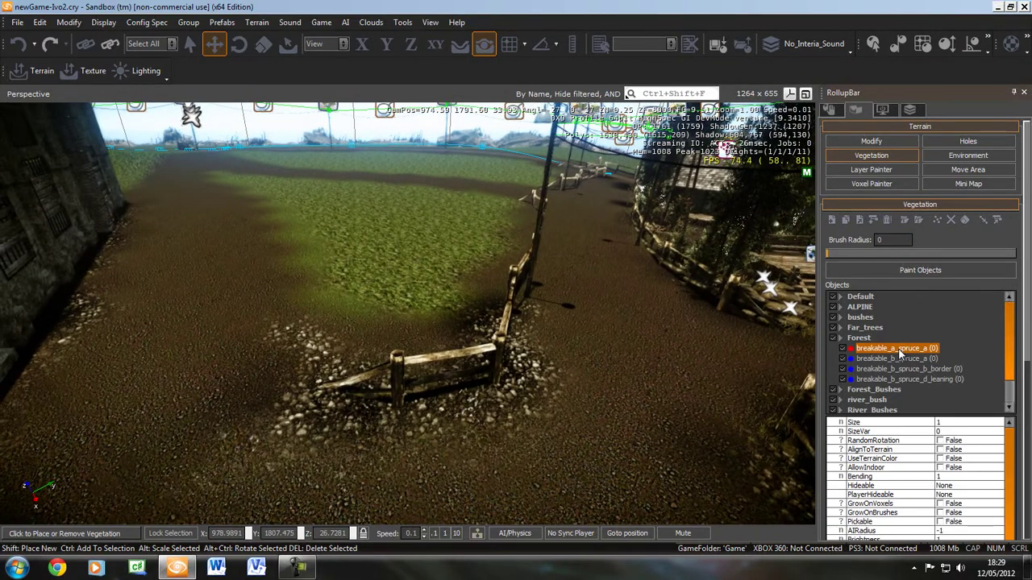
pyautogui.scroll(-5, 1027, 345)
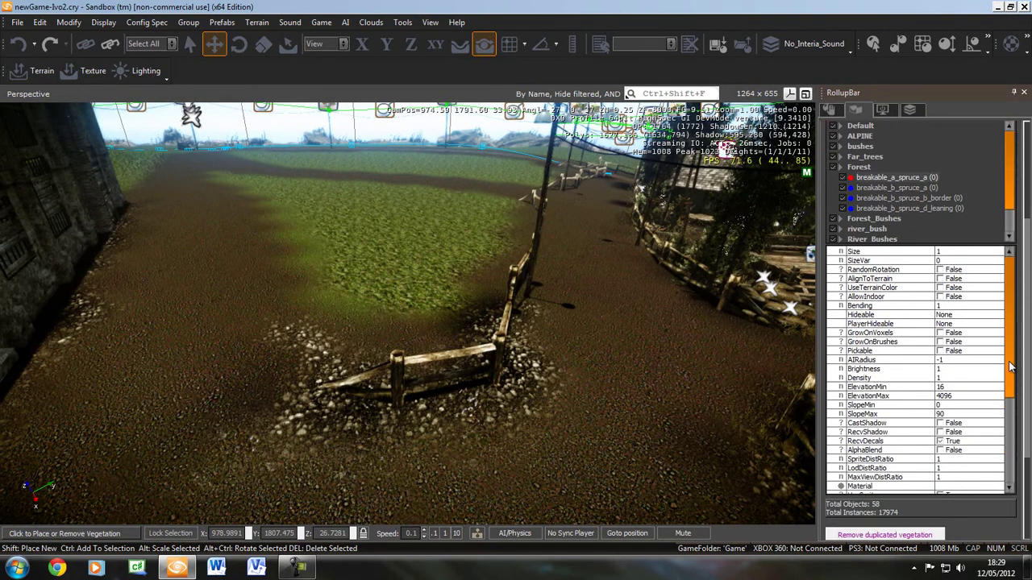
pyautogui.click(951, 252)
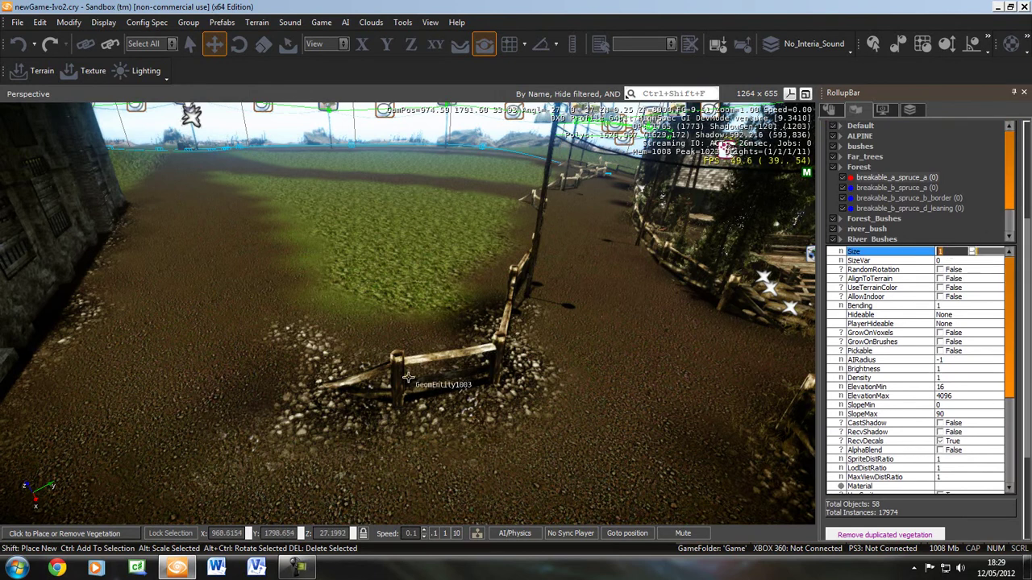
pyautogui.moveTo(483, 421)
pyautogui.mouseDown(button='right')
pyautogui.moveTo(491, 414)
pyautogui.moveTo(476, 427)
pyautogui.moveTo(444, 420)
pyautogui.moveTo(476, 427)
pyautogui.mouseUp(button='right')
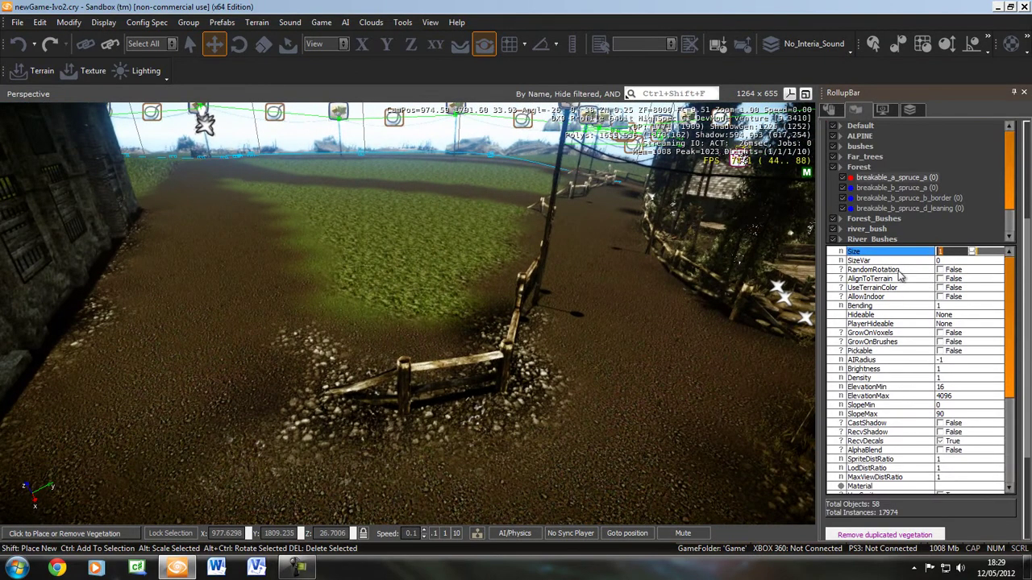
pyautogui.write('0.2')
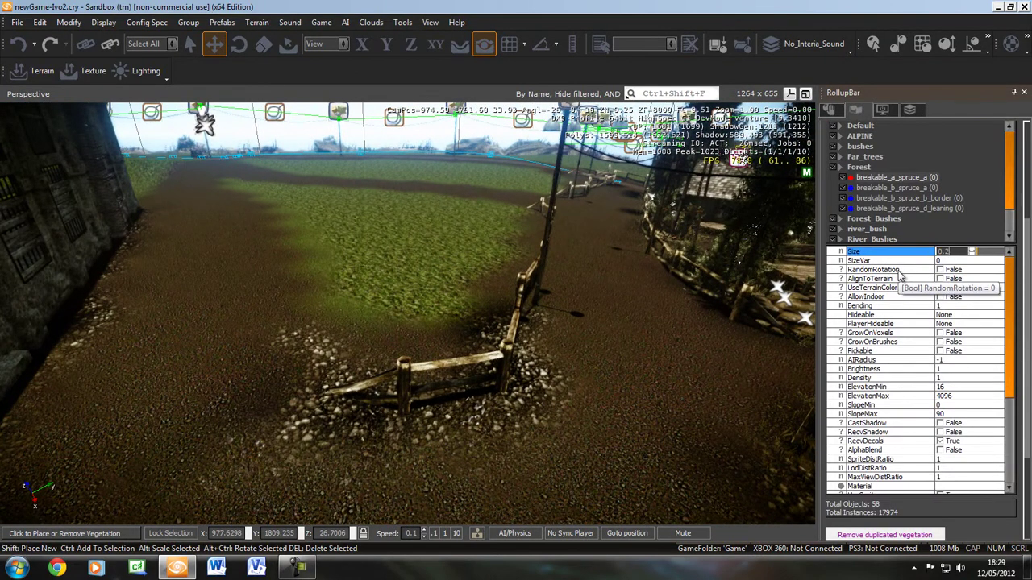
pyautogui.moveTo(1027, 294)
pyautogui.mouseDown()
pyautogui.moveTo(1022, 234)
pyautogui.moveTo(1029, 300)
pyautogui.mouseUp()
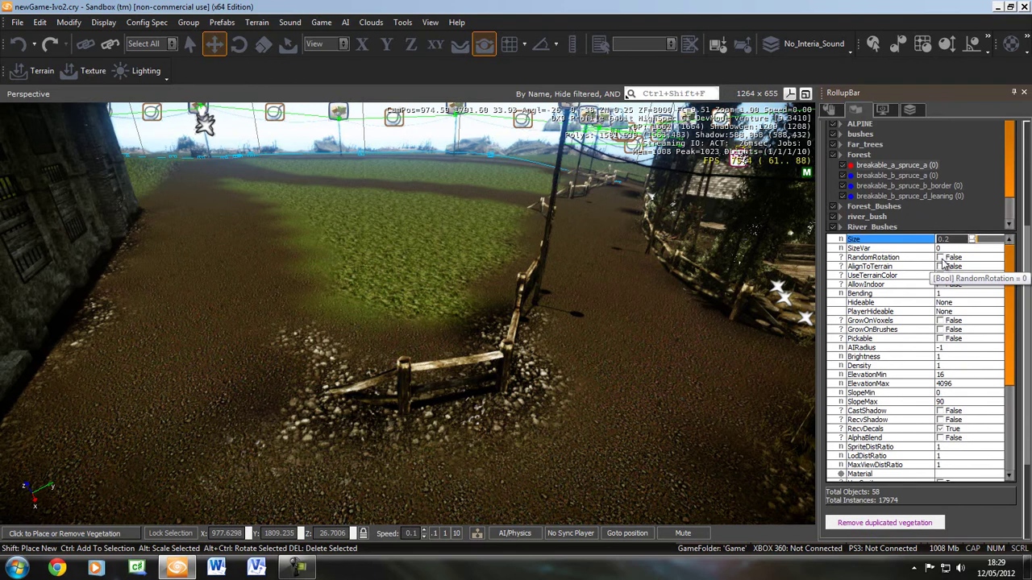
# - Enable RandomRotation and AlignToTerrain for breakable_a_spruce_a in the Forest category, and set its Bending to 1.5
pyautogui.click(940, 258)
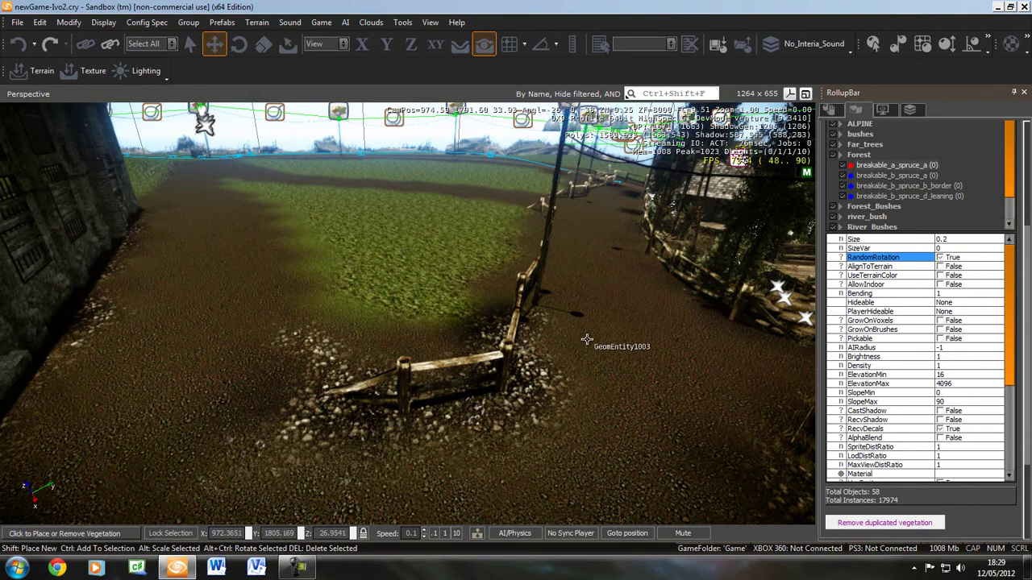
pyautogui.click(940, 267)
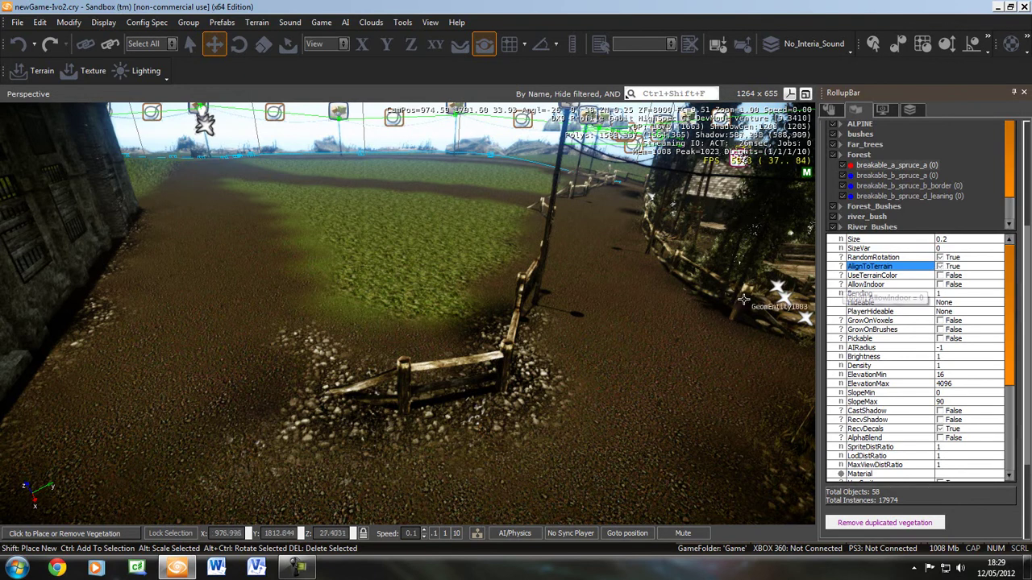
pyautogui.moveTo(561, 427); pyautogui.dragTo(561, 426, button='right')
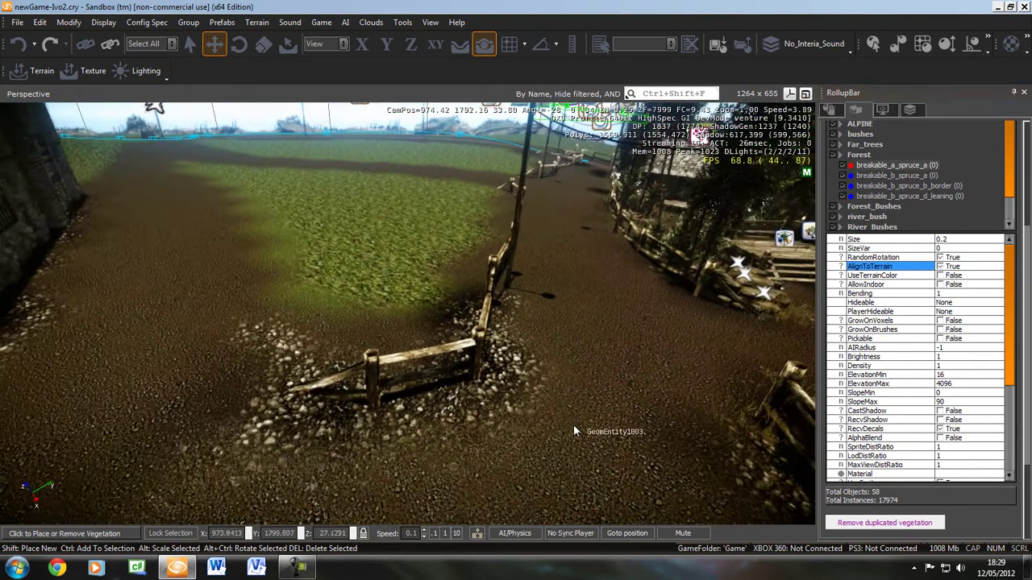
pyautogui.click(941, 294)
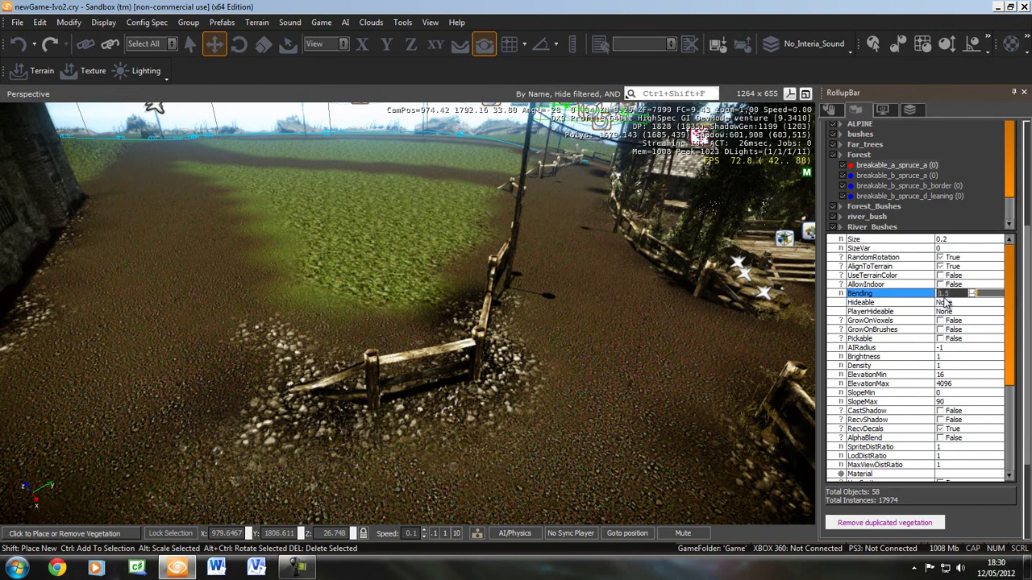
# - Set the vegetation Brush Radius to 1 and place one breakable_a_spruce_a beside the broken fence
pyautogui.moveTo(1029, 249); pyautogui.dragTo(1014, 398)
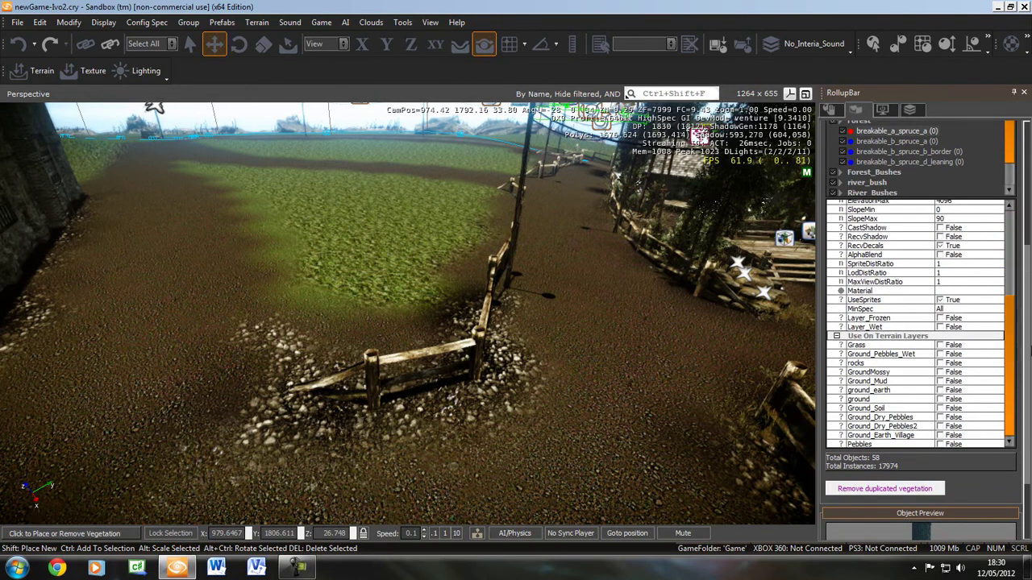
pyautogui.scroll(-2, 979, 466)
pyautogui.moveTo(927, 449); pyautogui.dragTo(1028, 439)
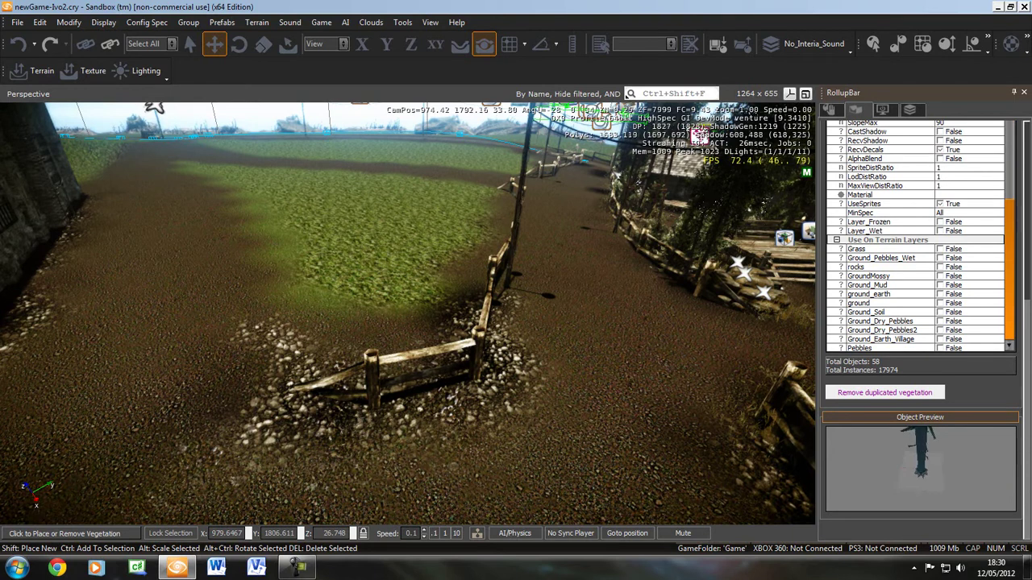
pyautogui.scroll(10, 1029, 389)
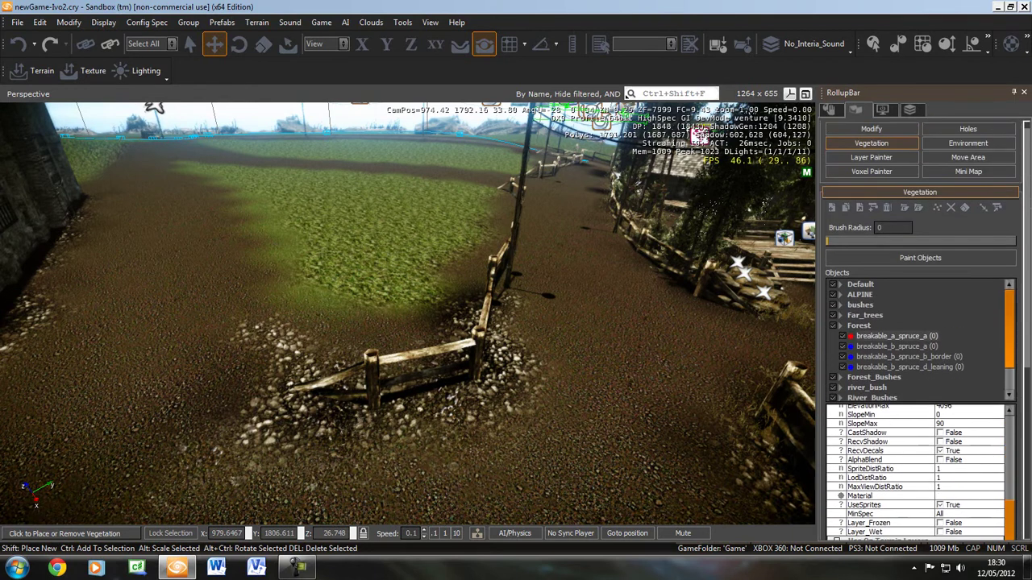
pyautogui.doubleClick(889, 214)
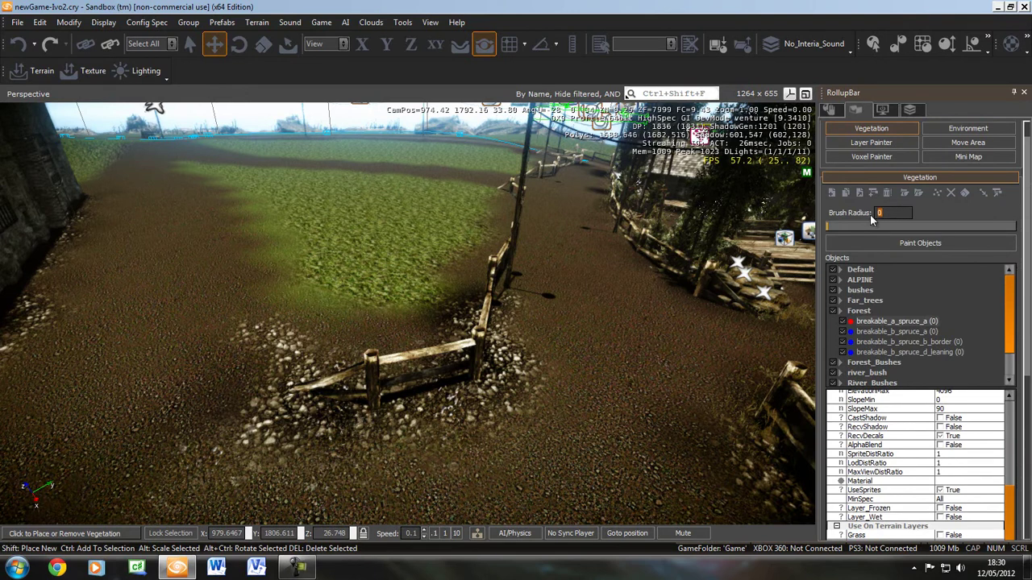
pyautogui.click(842, 242)
pyautogui.write('1')
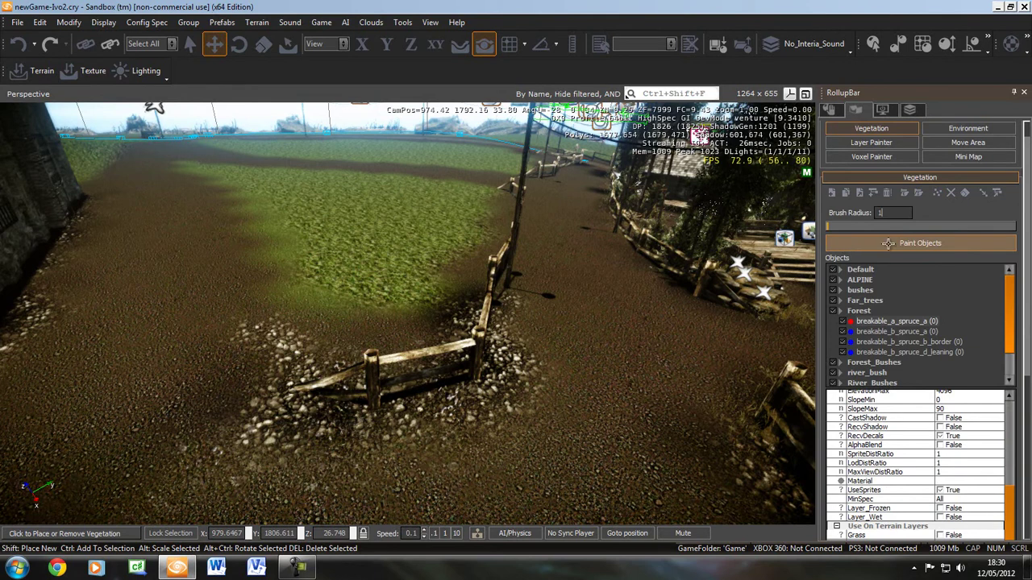
pyautogui.press('a')
pyautogui.moveTo(382, 339)
pyautogui.mouseDown(button='right')
pyautogui.moveTo(360, 360)
pyautogui.moveTo(364, 350)
pyautogui.moveTo(368, 357)
pyautogui.mouseUp(button='right')
pyautogui.click(375, 345)
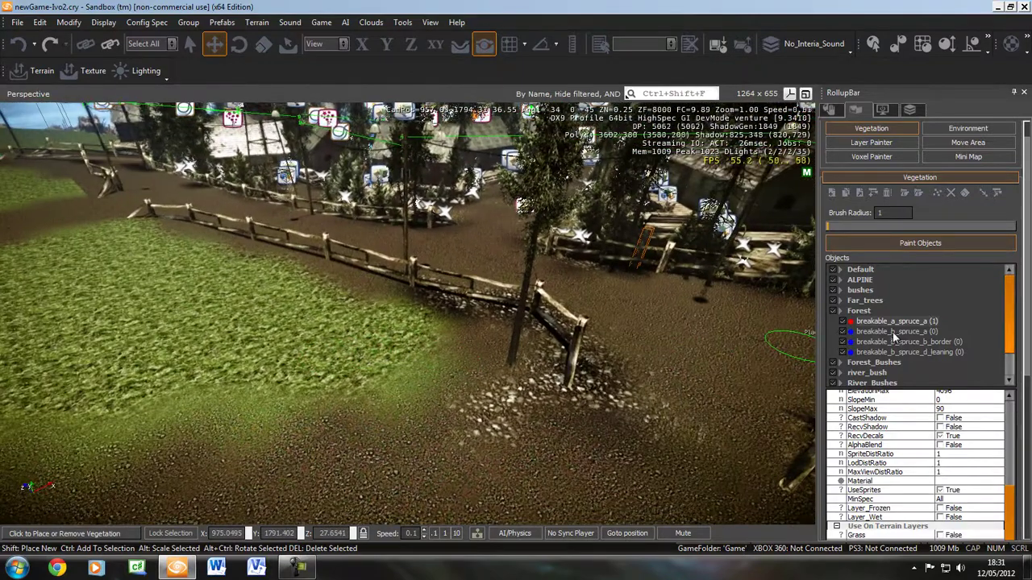
# - Set the Size of breakable_a_spruce_a and breakable_b_spruce_a to 0.2 and paint a cluster of both across the fenced grass
pyautogui.click(892, 332)
pyautogui.keyDown('ctrl'); pyautogui.click(871, 322); pyautogui.keyUp('ctrl')
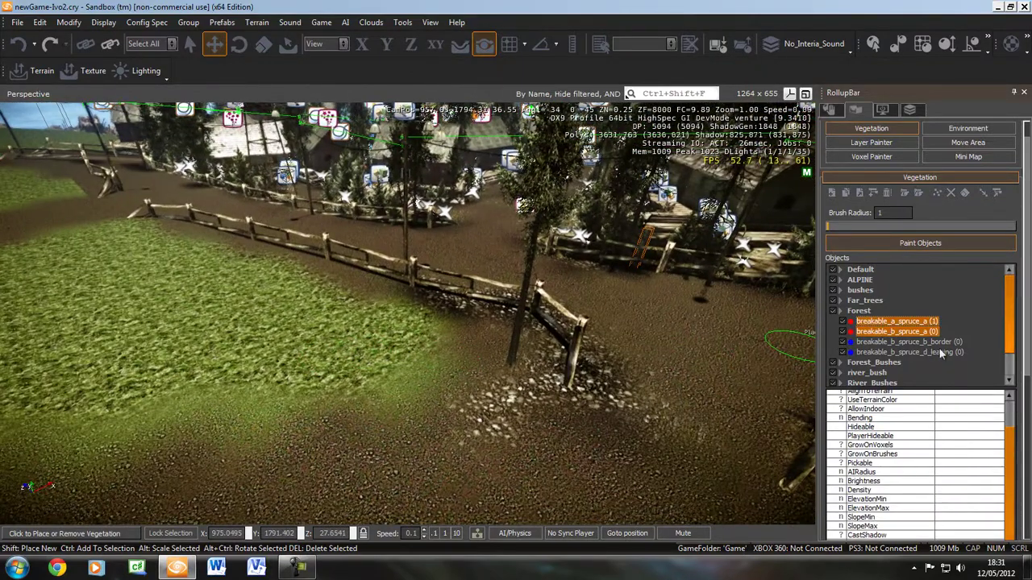
pyautogui.scroll(2, 919, 465)
pyautogui.click(955, 395)
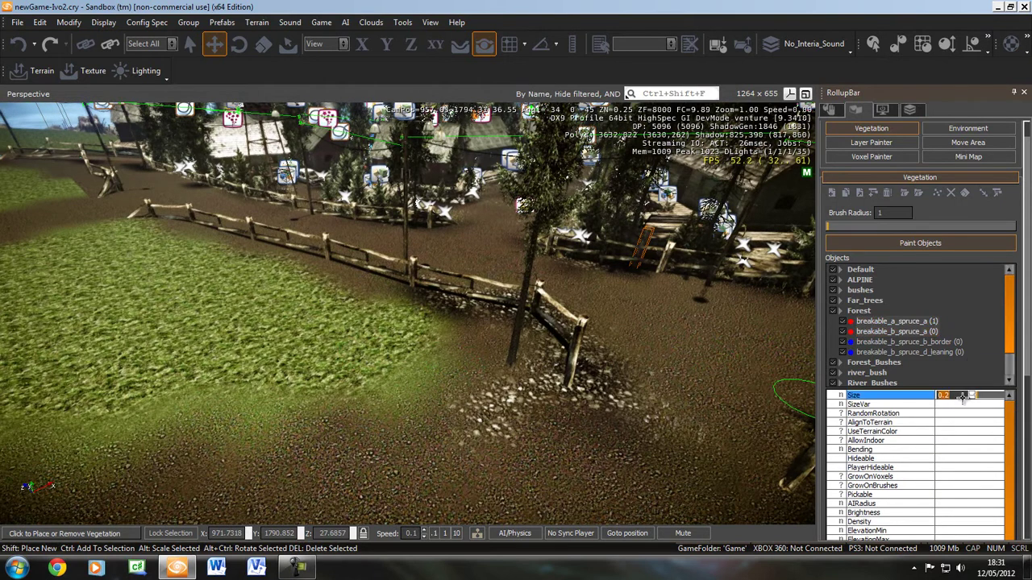
pyautogui.moveTo(377, 384); pyautogui.dragTo(375, 382, button='right')
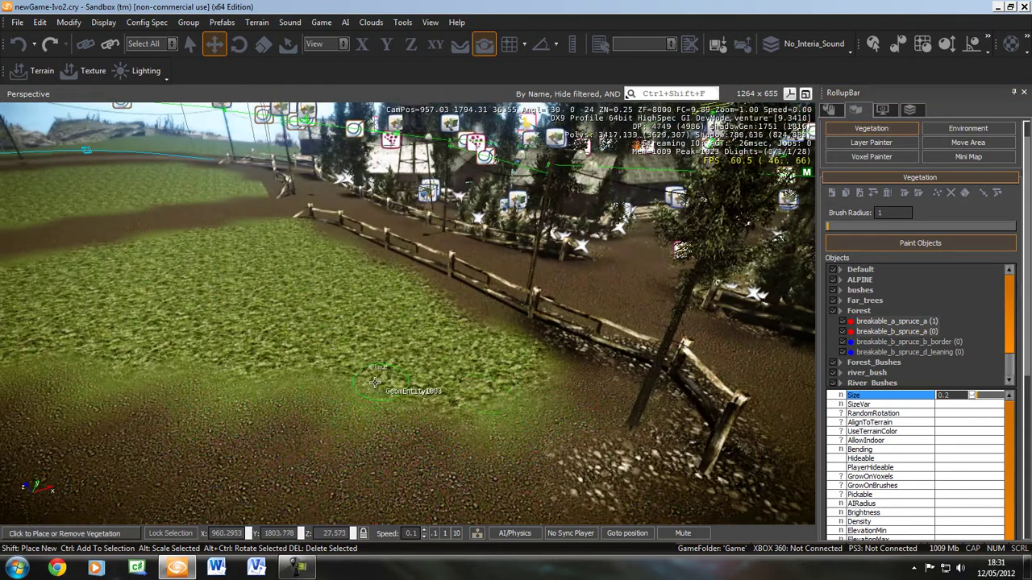
pyautogui.click(424, 387)
pyautogui.moveTo(424, 386)
pyautogui.mouseDown()
pyautogui.moveTo(290, 367)
pyautogui.moveTo(364, 352)
pyautogui.moveTo(373, 387)
pyautogui.moveTo(430, 384)
pyautogui.moveTo(366, 353)
pyautogui.mouseUp()
pyautogui.moveTo(353, 364); pyautogui.dragTo(353, 371, button='right')
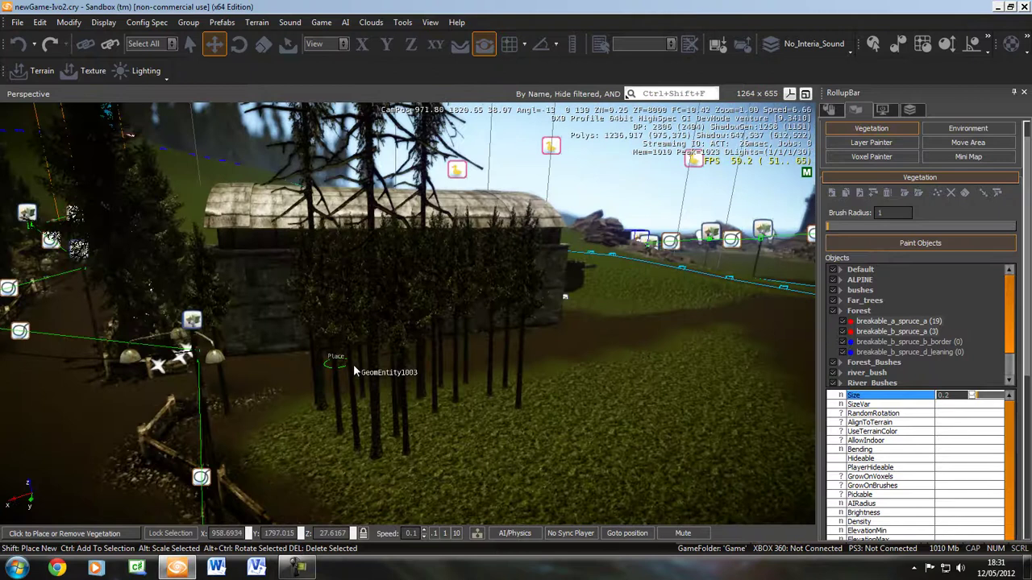
# - Set the Size of breakable_b_spruce_a to 0.5 and place three more of these trees beside the painted cluster
pyautogui.click(930, 332)
pyautogui.click(967, 396)
pyautogui.click(973, 399)
pyautogui.click(971, 398)
pyautogui.keyDown('shift'); pyautogui.click(511, 454); pyautogui.keyUp('shift')
pyautogui.moveTo(511, 456); pyautogui.dragTo(463, 456, button='right')
pyautogui.press('a')
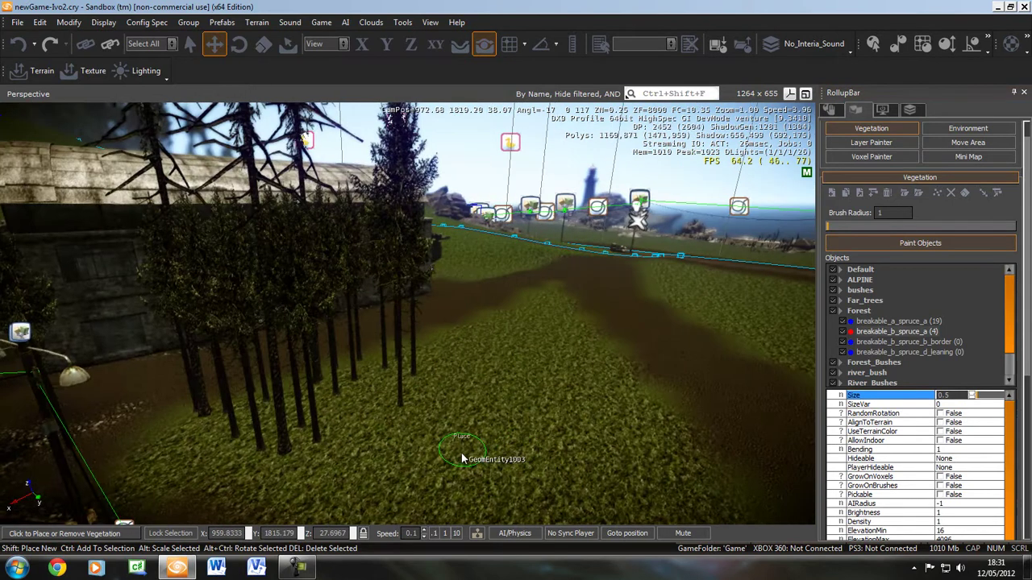
pyautogui.keyDown('shift'); pyautogui.click(463, 459); pyautogui.keyUp('shift')
pyautogui.keyDown('shift'); pyautogui.click(400, 449); pyautogui.keyUp('shift')
# - Set the Size of breakable_a_spruce_a, breakable_b_spruce_a and breakable_b_spruce_b_border to 0.5 and paint more of them around the cluster
pyautogui.click(859, 310)
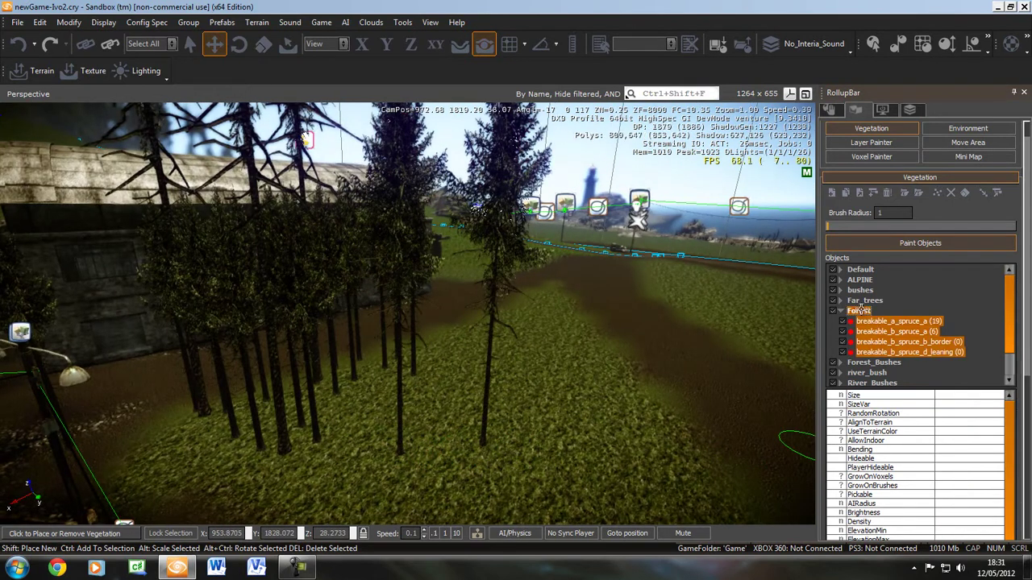
pyautogui.press('d')
pyautogui.moveTo(589, 435); pyautogui.dragTo(611, 433, button='right')
pyautogui.click(971, 397)
pyautogui.moveTo(971, 400); pyautogui.dragTo(972, 396)
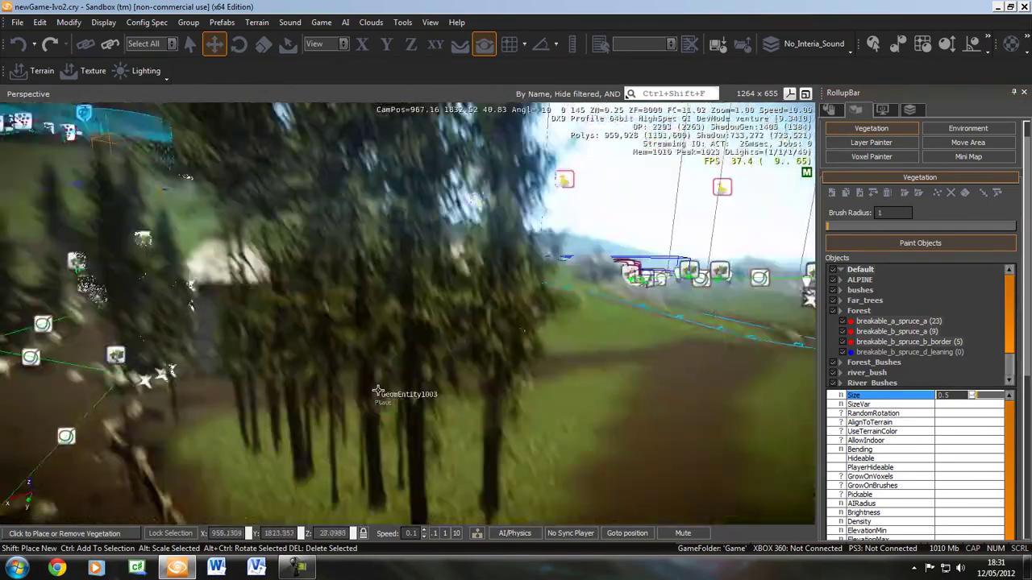
pyautogui.moveTo(378, 391); pyautogui.dragTo(377, 402, button='right')
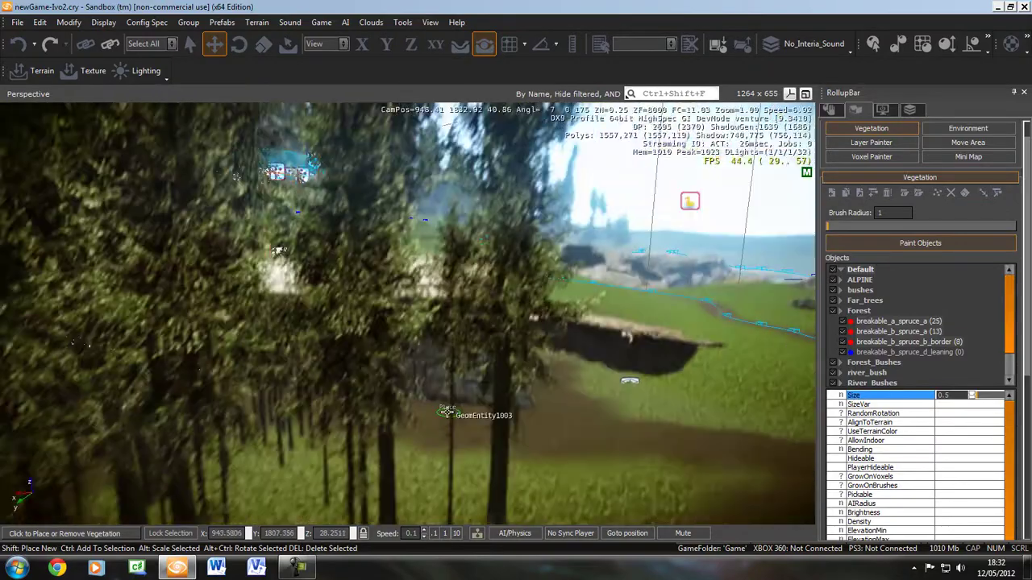
pyautogui.press('w')
pyautogui.moveTo(448, 412); pyautogui.dragTo(469, 340, button='right')
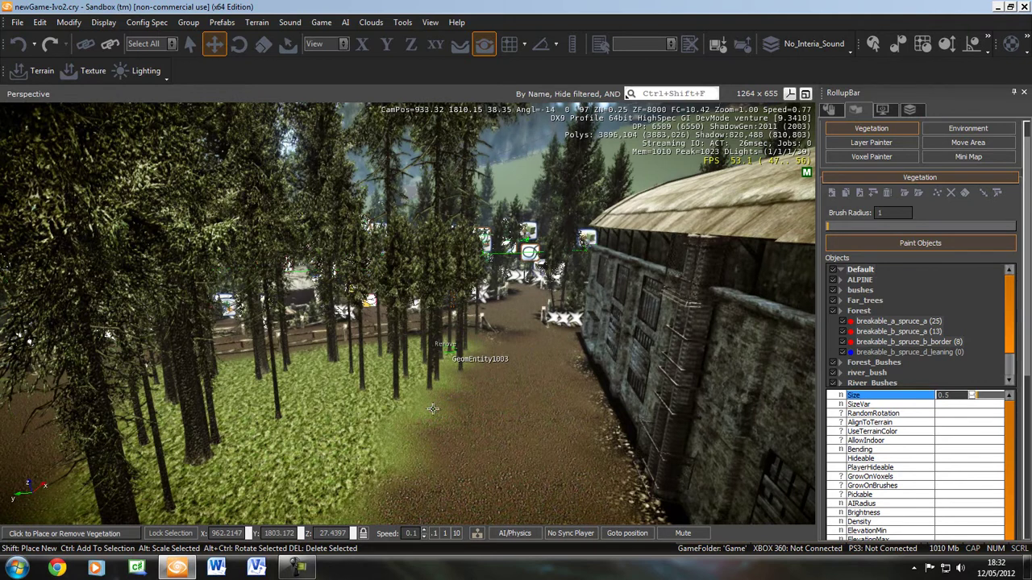
# - Undo the painted spruce clusters and their size changes back to the single breakable_a_spruce_a, and return to the broken fence
pyautogui.moveTo(454, 437); pyautogui.dragTo(476, 435, button='right')
pyautogui.press('Delete')
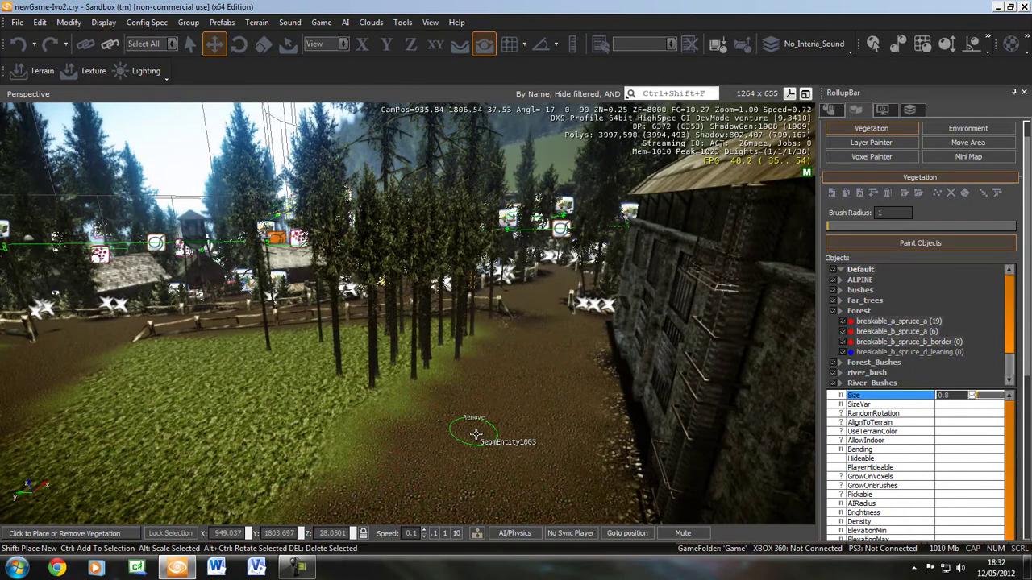
pyautogui.press('Delete')
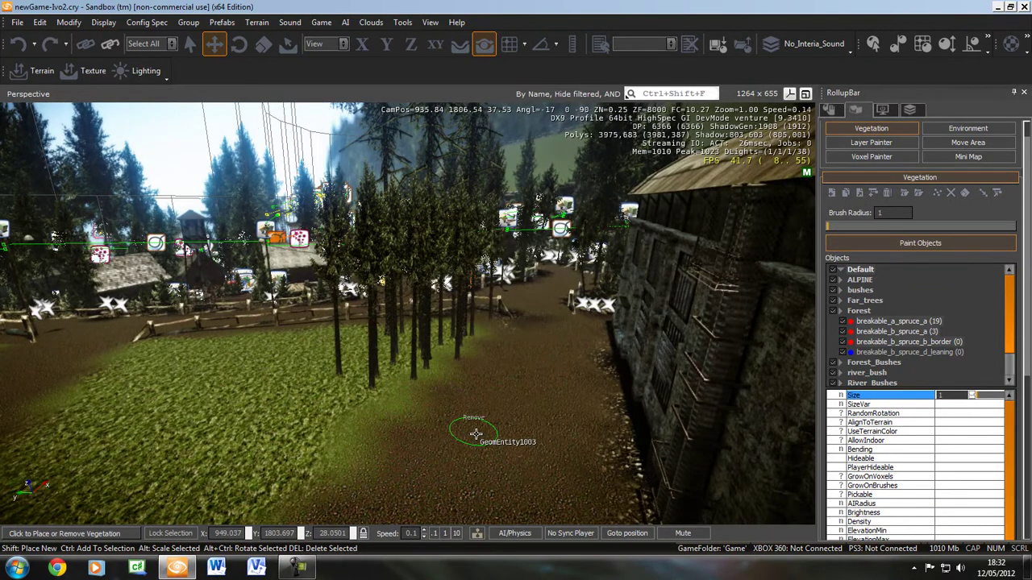
pyautogui.hotkey('ctrl', 'z')
pyautogui.press('w')
pyautogui.moveTo(446, 419)
pyautogui.mouseDown(button='right')
pyautogui.moveTo(453, 426)
pyautogui.moveTo(443, 426)
pyautogui.moveTo(439, 403)
pyautogui.moveTo(427, 426)
pyautogui.moveTo(447, 426)
pyautogui.moveTo(445, 434)
pyautogui.moveTo(762, 388)
pyautogui.mouseUp(button='right')
pyautogui.press('w')
pyautogui.press('w')
# - Set breakable_b_spruce_d_leaning to Size 0.3 and Bending 1.5, and place two of them near the fence corner
pyautogui.click(909, 353)
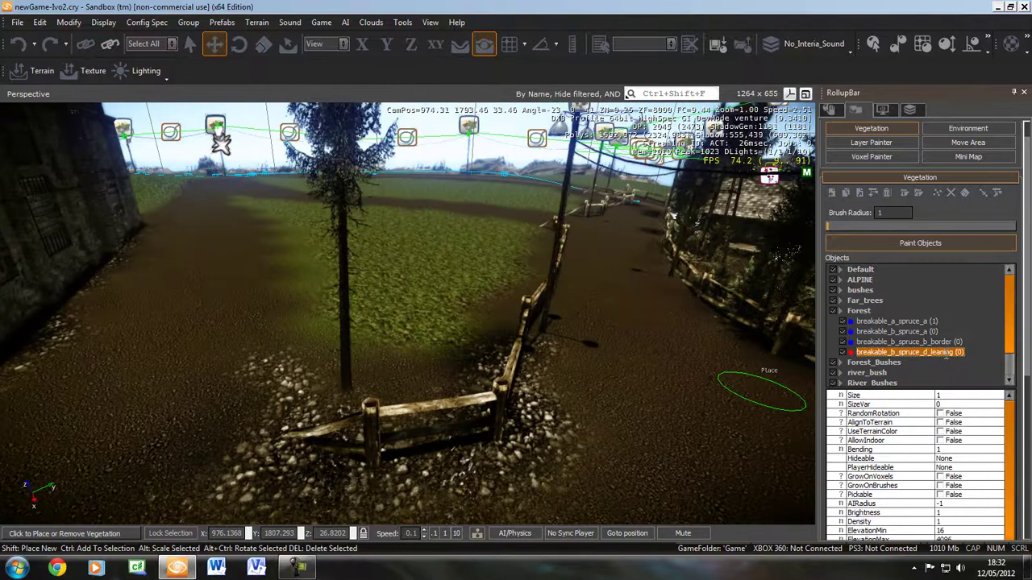
pyautogui.click(947, 396)
pyautogui.write('0.3')
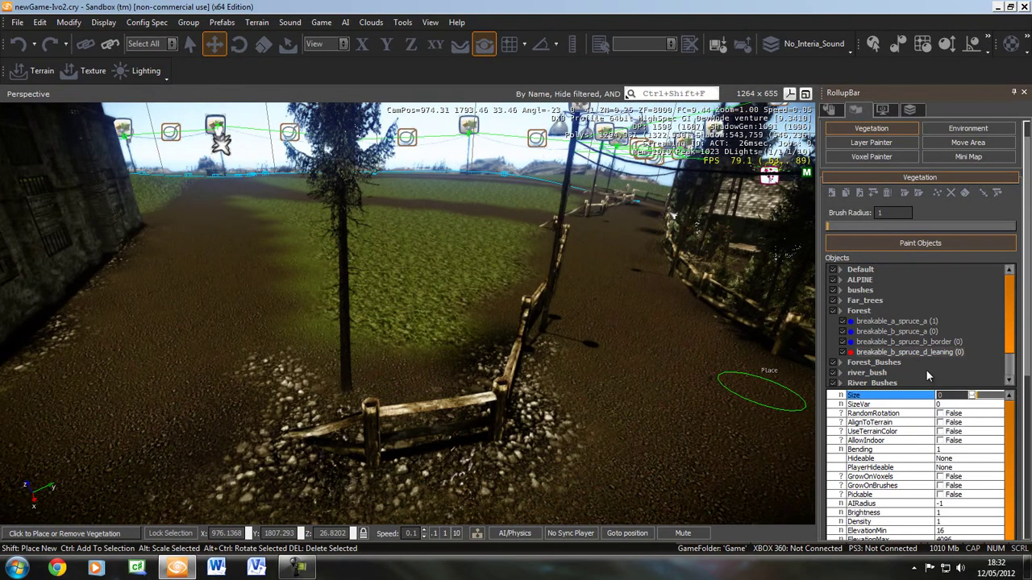
pyautogui.click(944, 449)
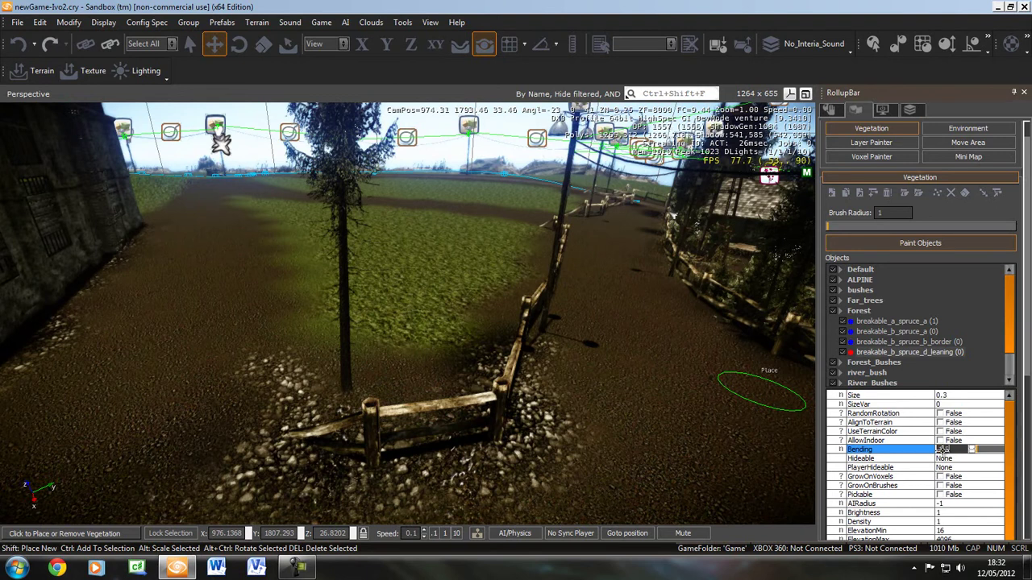
pyautogui.moveTo(392, 384); pyautogui.dragTo(434, 383, button='right')
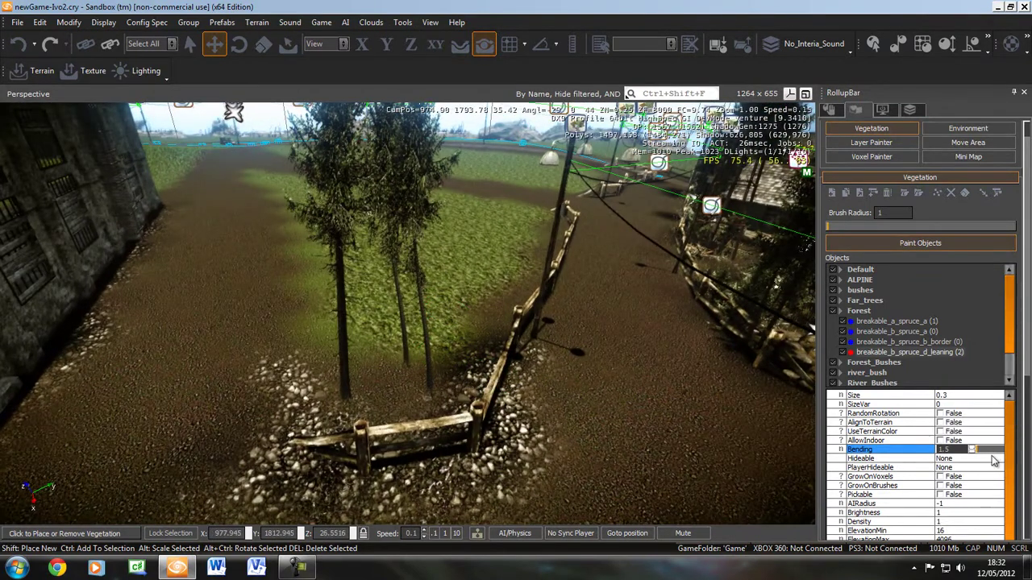
# - Try a Bending of 52.3 on breakable_b_spruce_d_leaning, restore it to 1.5 and leave vegetation editing
pyautogui.moveTo(993, 454); pyautogui.dragTo(993, 456)
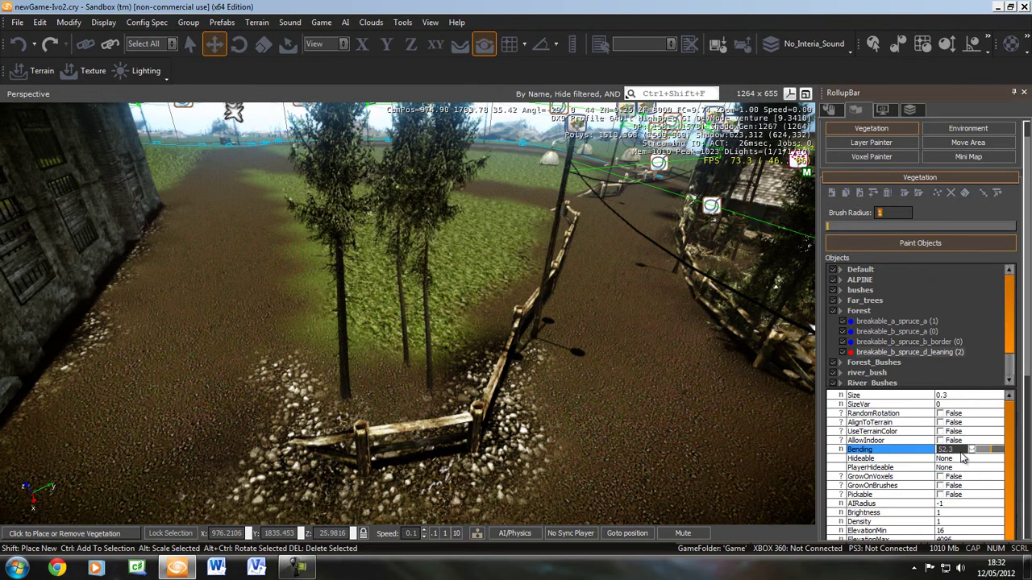
pyautogui.write('1.5')
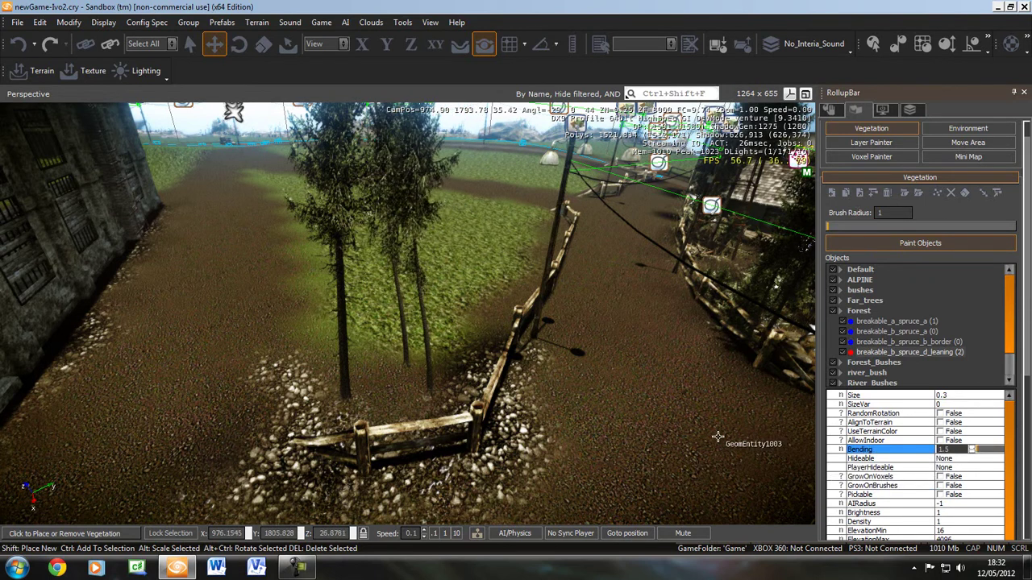
pyautogui.press('Escape')
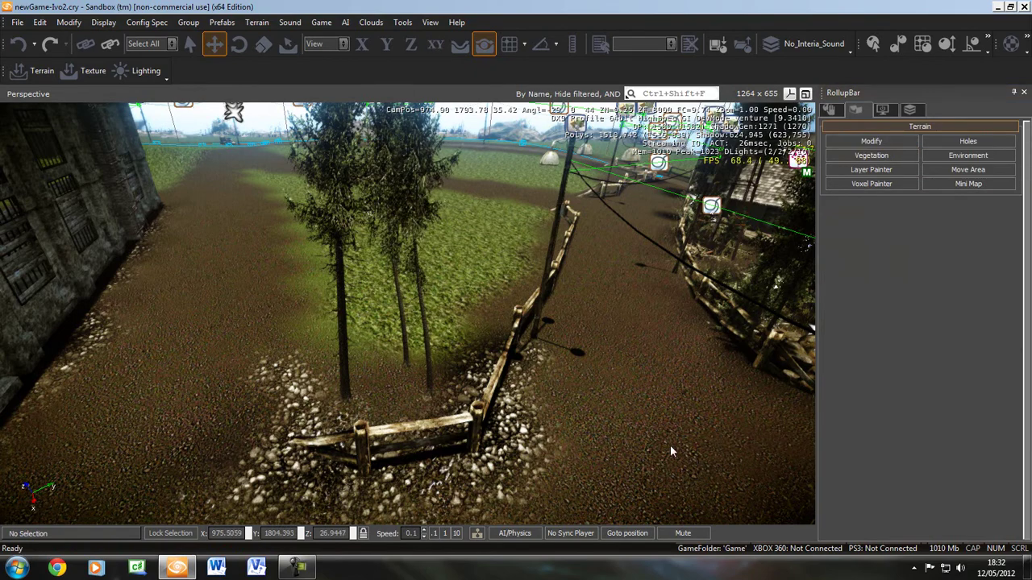
# - Reopen vegetation editing and select the placed leaning spruce nearest the fence corner
pyautogui.moveTo(613, 415)
pyautogui.mouseDown(button='right')
pyautogui.moveTo(619, 402)
pyautogui.moveTo(615, 409)
pyautogui.mouseUp(button='right')
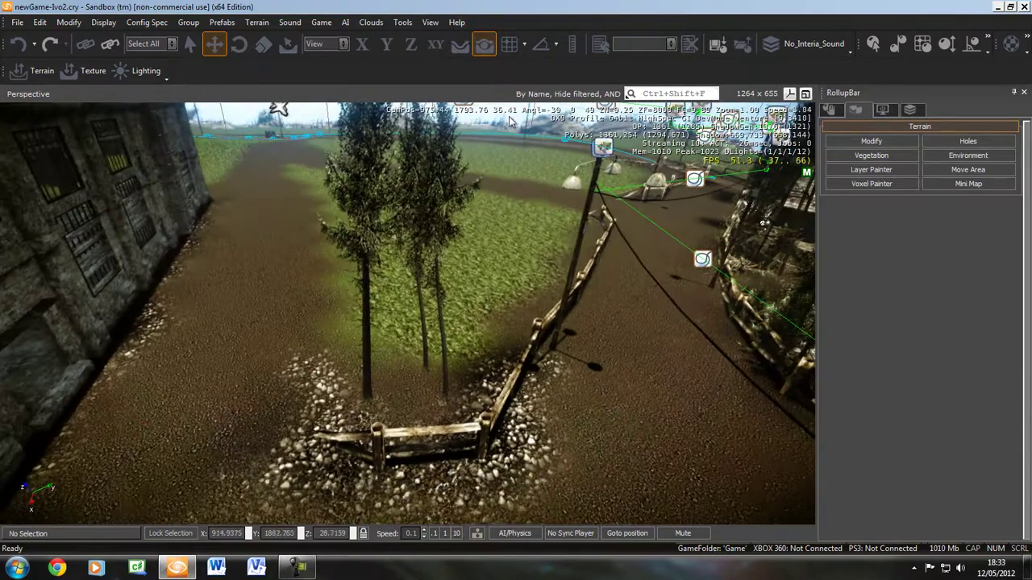
pyautogui.click(483, 44)
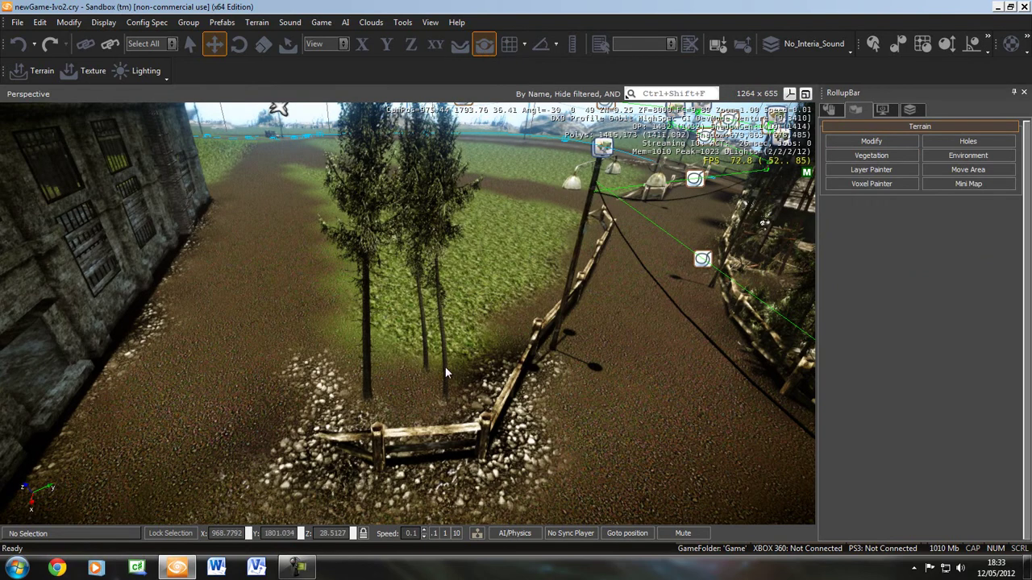
pyautogui.click(870, 155)
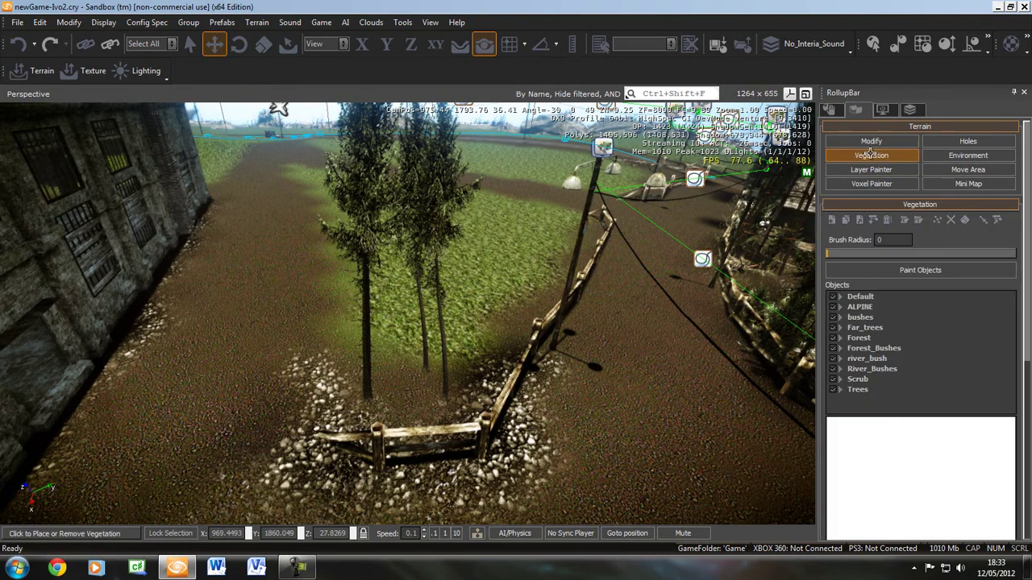
pyautogui.click(445, 373)
pyautogui.moveTo(499, 367); pyautogui.dragTo(483, 346, button='right')
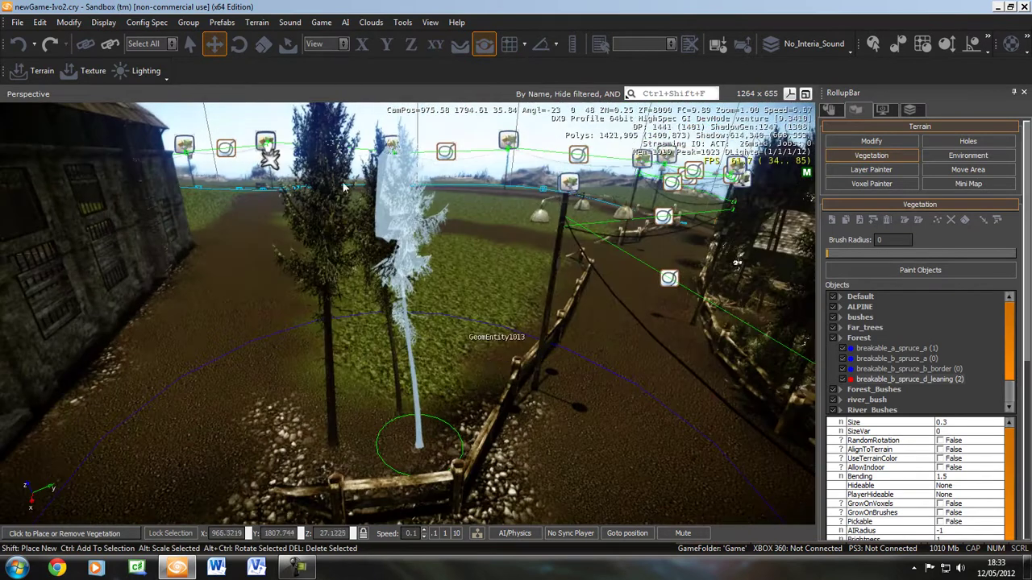
# - Try to rotate the leaning spruce nearest the fence corner with the Rotate tool and within vegetation editing
pyautogui.click(238, 44)
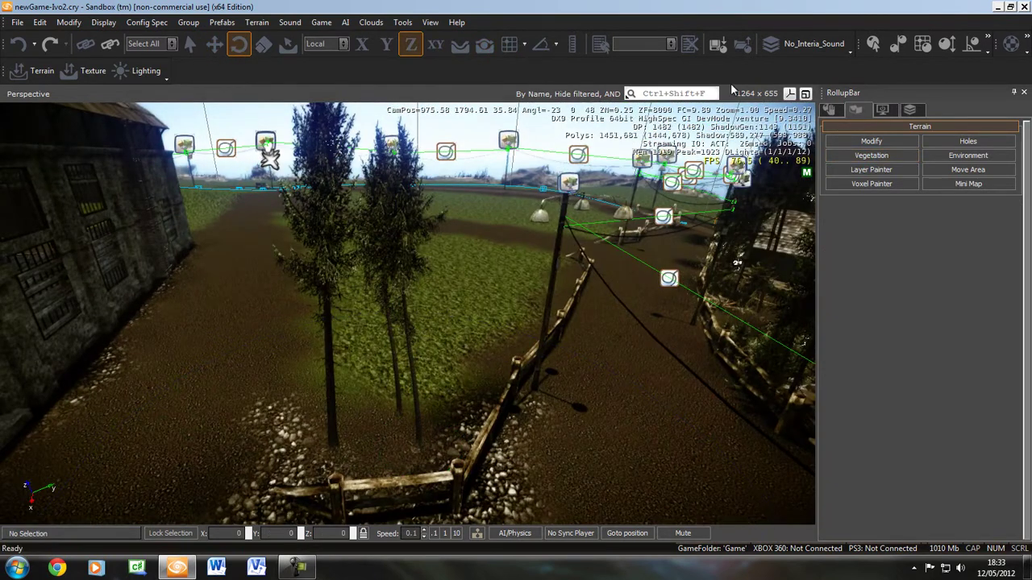
pyautogui.click(871, 156)
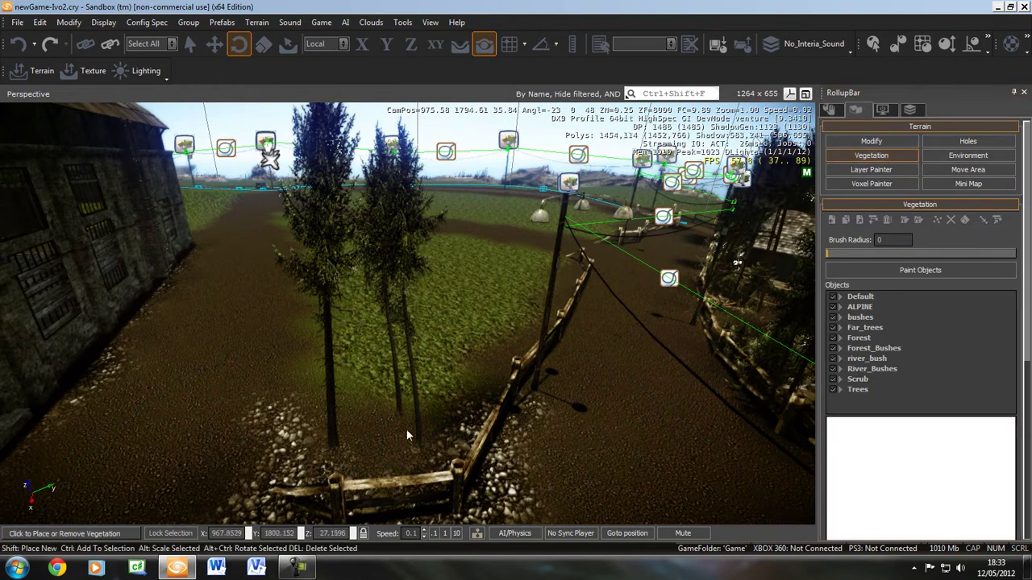
pyautogui.click(421, 431)
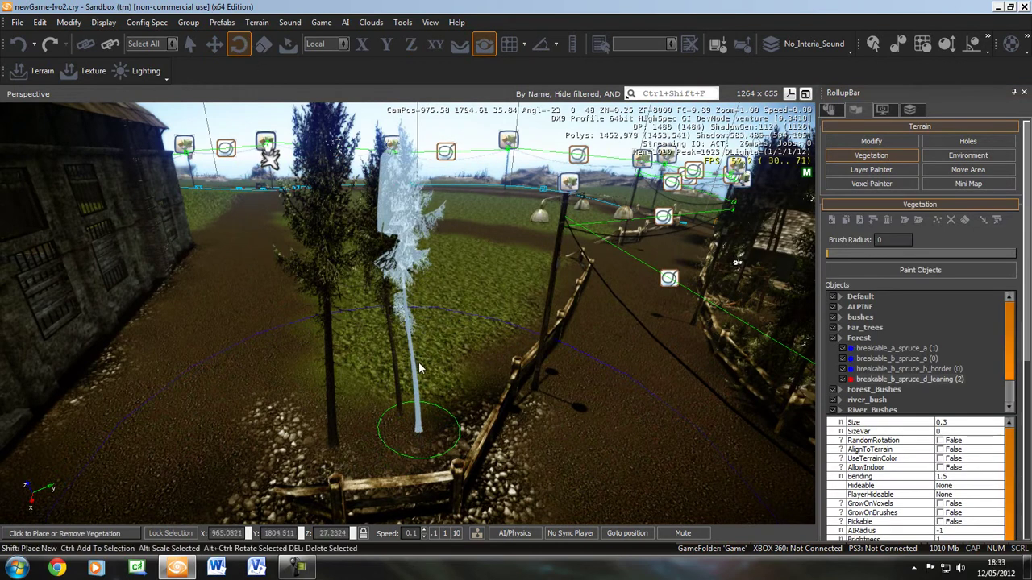
pyautogui.moveTo(420, 431); pyautogui.dragTo(424, 375, button='right')
pyautogui.moveTo(426, 379); pyautogui.dragTo(438, 387)
pyautogui.press('d')
pyautogui.press('w')
# - Reposition the front leaning spruce behind the broken fence so the three trees stand spaced apart
pyautogui.click(215, 44)
pyautogui.press('w')
pyautogui.press('w')
pyautogui.moveTo(369, 343); pyautogui.dragTo(351, 370, button='right')
pyautogui.click(871, 155)
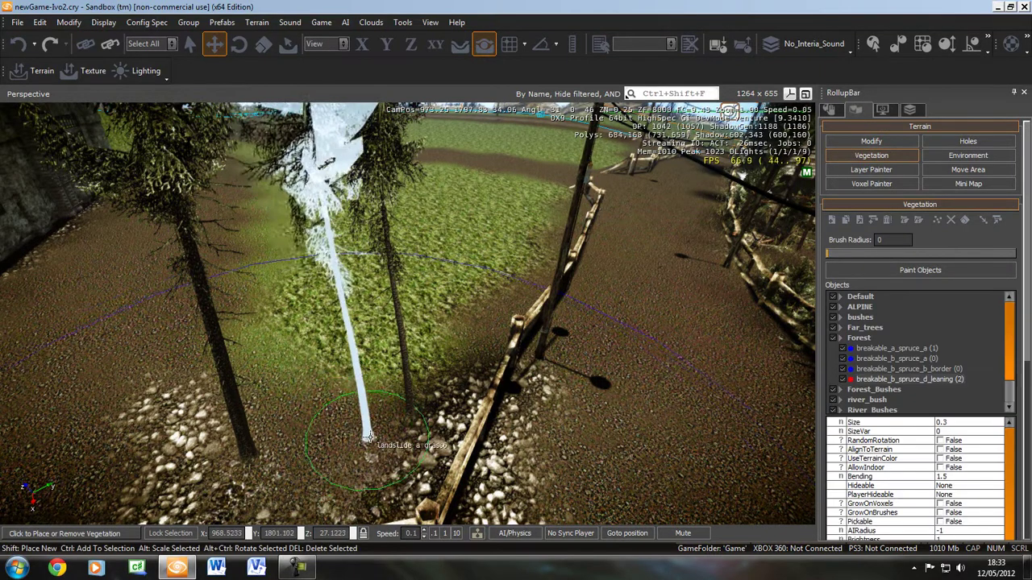
pyautogui.moveTo(349, 431)
pyautogui.mouseDown(button='right')
pyautogui.moveTo(345, 415)
pyautogui.moveTo(308, 409)
pyautogui.moveTo(360, 413)
pyautogui.mouseUp(button='right')
# - Leave vegetation editing and clone the rock pile twice, placing the copies side by side between the spruces and the broken fence
pyautogui.click(376, 322)
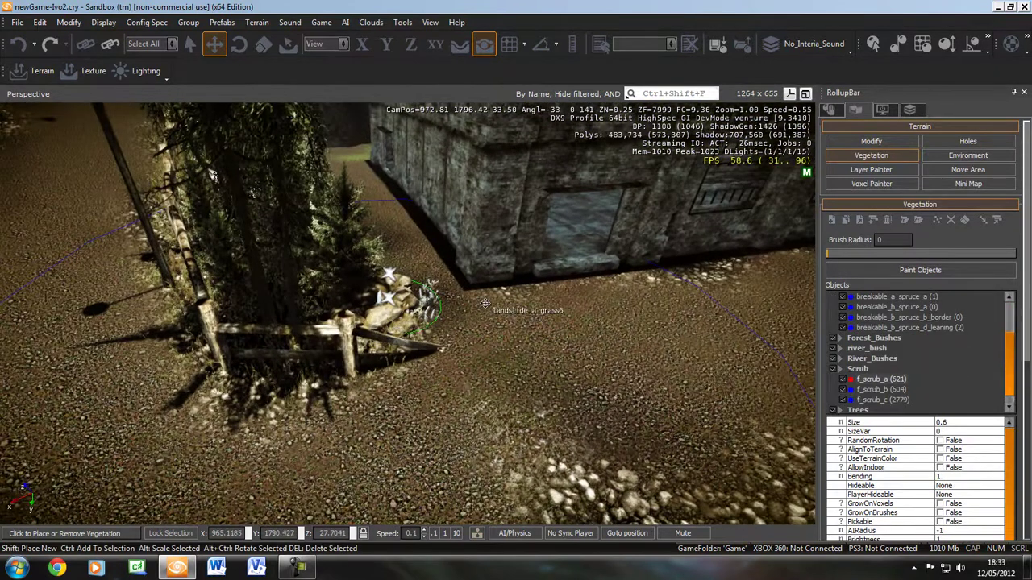
pyautogui.press('Escape')
pyautogui.click(382, 323)
pyautogui.hotkey('ctrl', 'c')
pyautogui.moveTo(501, 315)
pyautogui.mouseDown(button='right')
pyautogui.moveTo(500, 340)
pyautogui.moveTo(274, 306)
pyautogui.mouseUp(button='right')
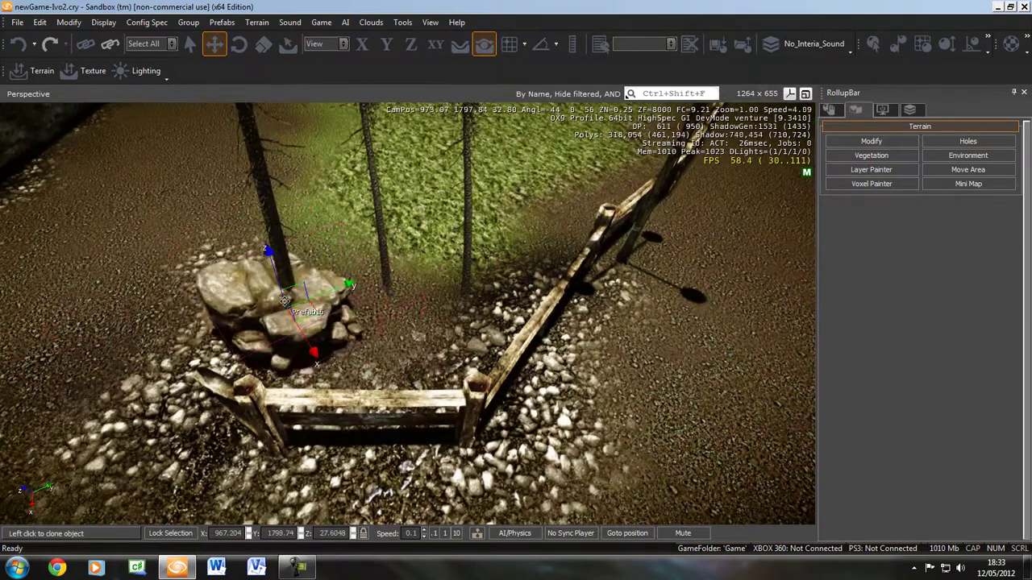
pyautogui.click(352, 325)
pyautogui.hotkey('ctrl', 'c')
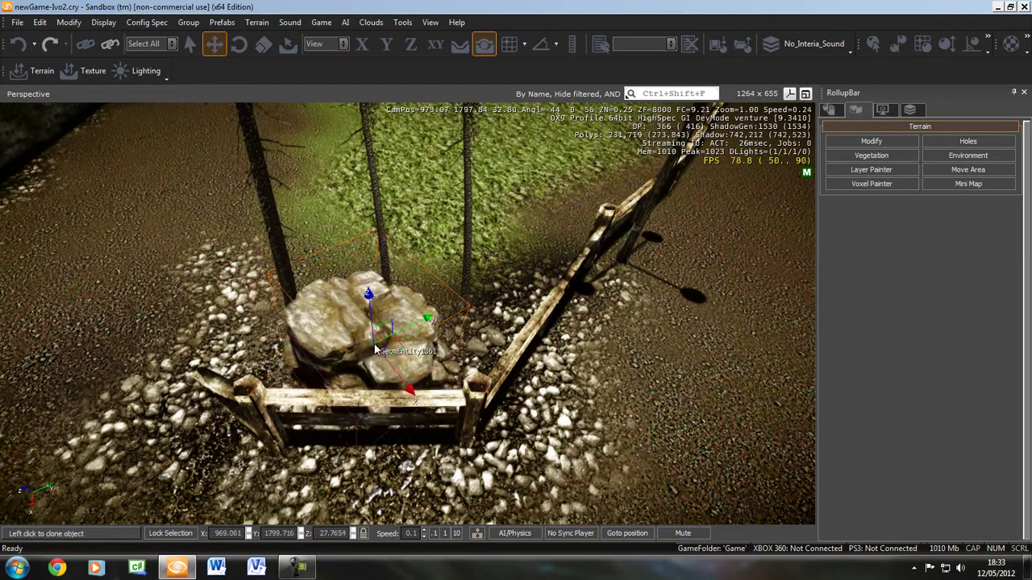
pyautogui.click(406, 331)
# - Rotate the second rock copy to a different orientation, sink it partly into the ground and shift it beside the first copy
pyautogui.click(238, 44)
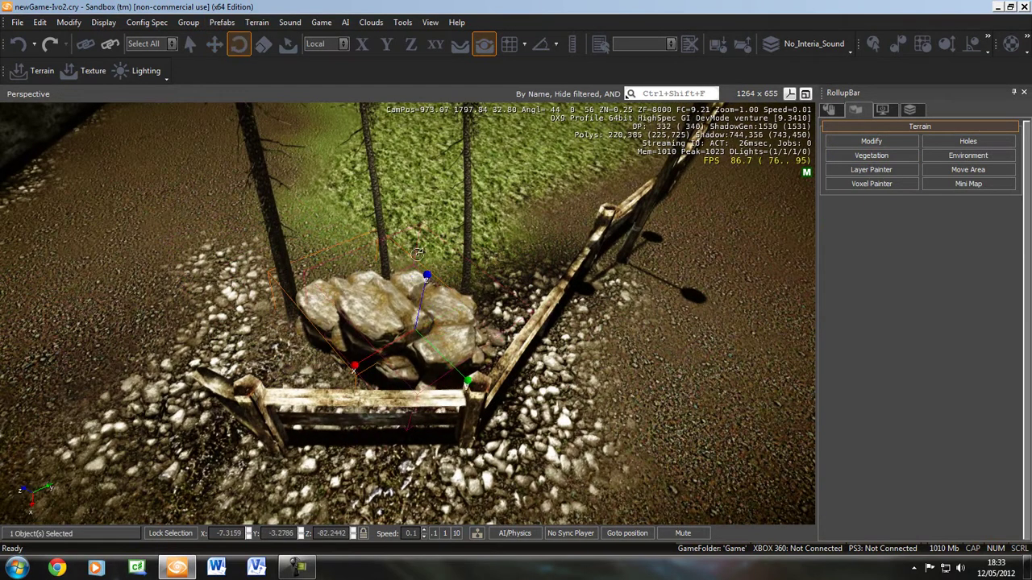
pyautogui.moveTo(426, 288); pyautogui.dragTo(375, 371)
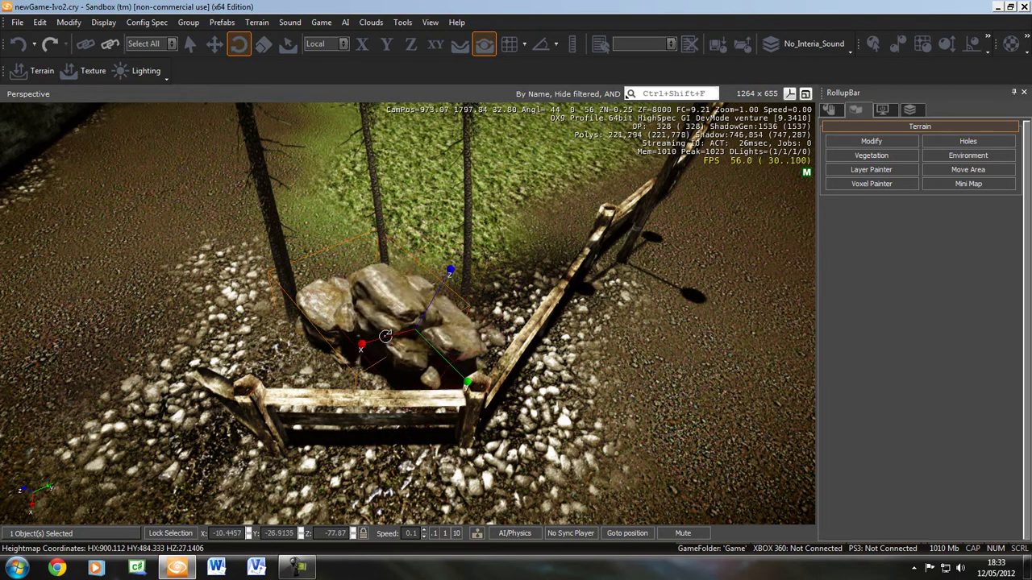
pyautogui.moveTo(381, 320); pyautogui.dragTo(476, 314)
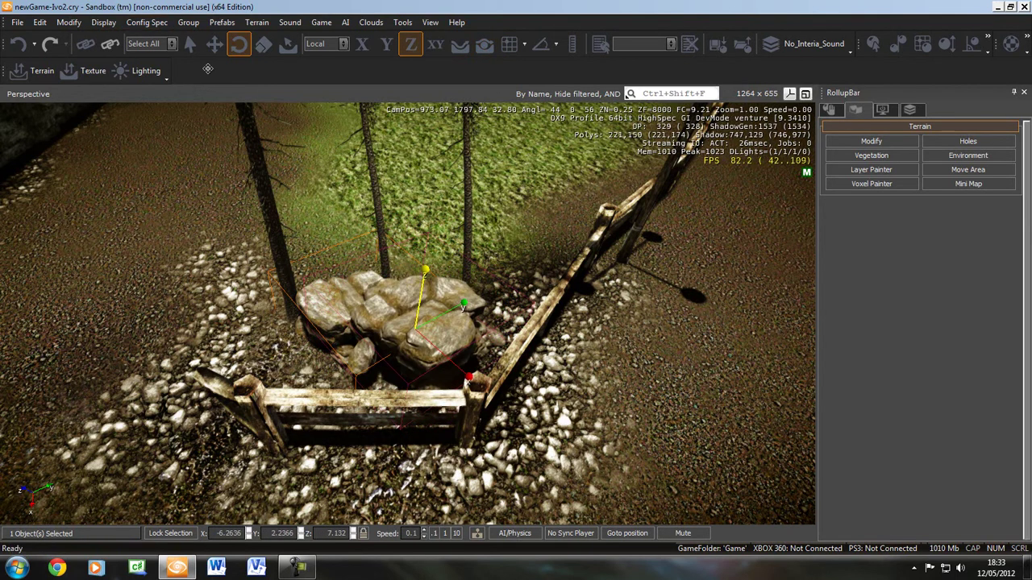
pyautogui.click(213, 43)
pyautogui.moveTo(425, 278); pyautogui.dragTo(421, 314)
pyautogui.moveTo(440, 369); pyautogui.dragTo(441, 355)
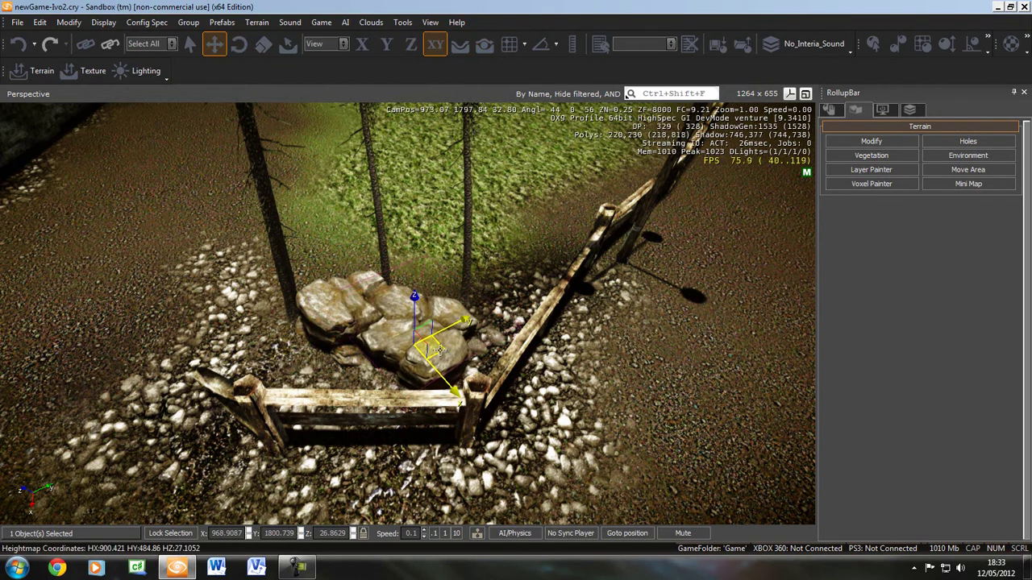
pyautogui.click(419, 432)
# - Set up vegetation painting with the Scrub category and a brush radius of 1
pyautogui.moveTo(416, 470); pyautogui.dragTo(418, 465, button='right')
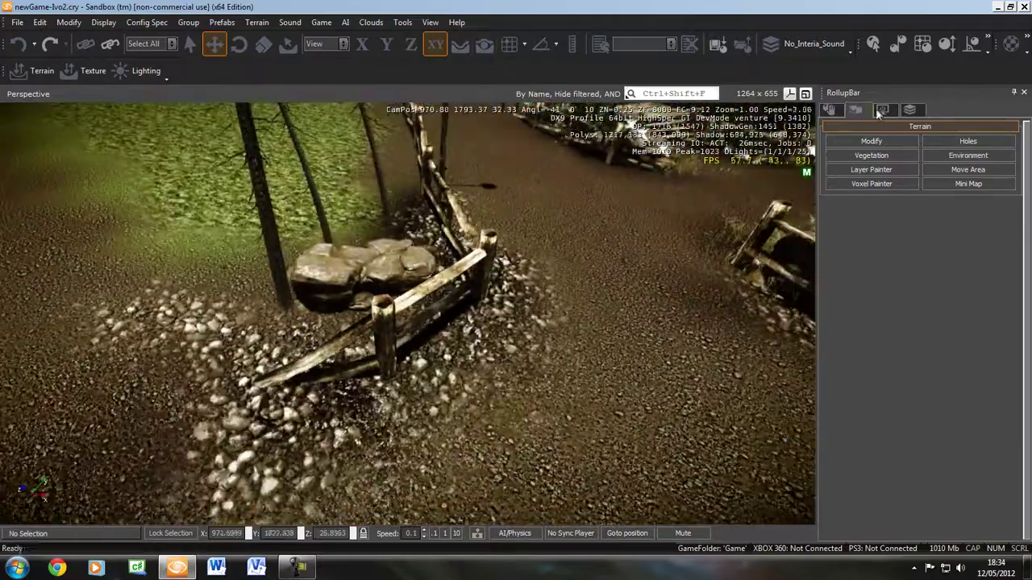
pyautogui.click(872, 155)
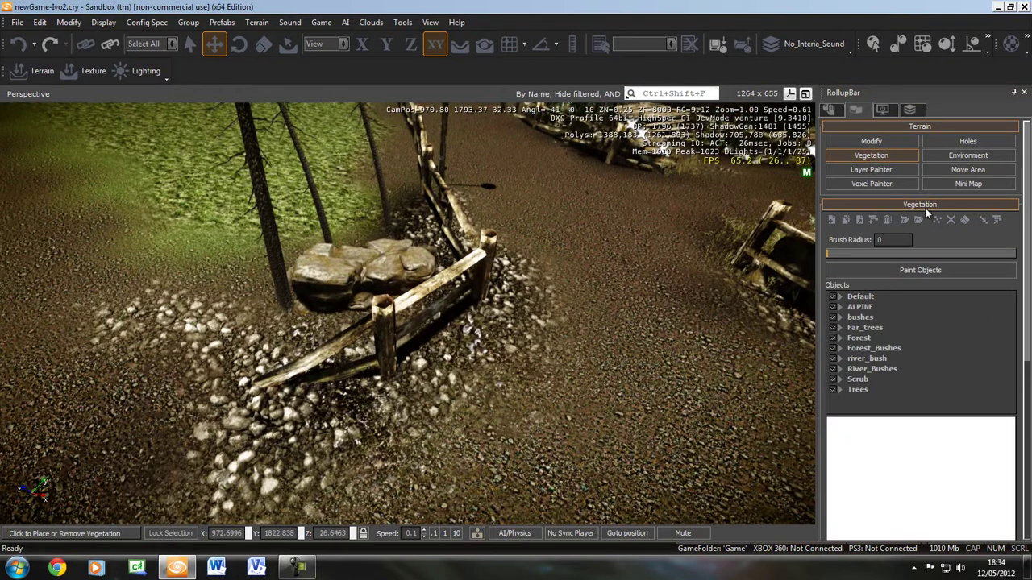
pyautogui.click(856, 379)
pyautogui.moveTo(896, 240); pyautogui.dragTo(830, 241)
pyautogui.write('1')
pyautogui.click(919, 271)
# - Paint scrub on the ground between the fallen fence rail, the rocks and the nearest spruce
pyautogui.moveTo(246, 337); pyautogui.dragTo(423, 342, button='right')
pyautogui.press('w')
pyautogui.press('s')
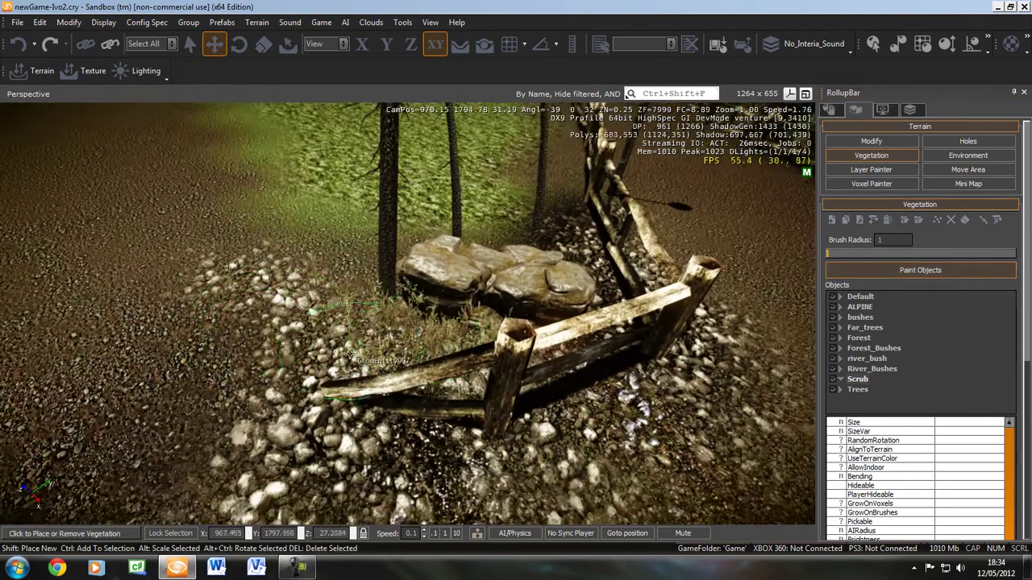
pyautogui.moveTo(355, 350); pyautogui.dragTo(398, 387, button='right')
pyautogui.press('s')
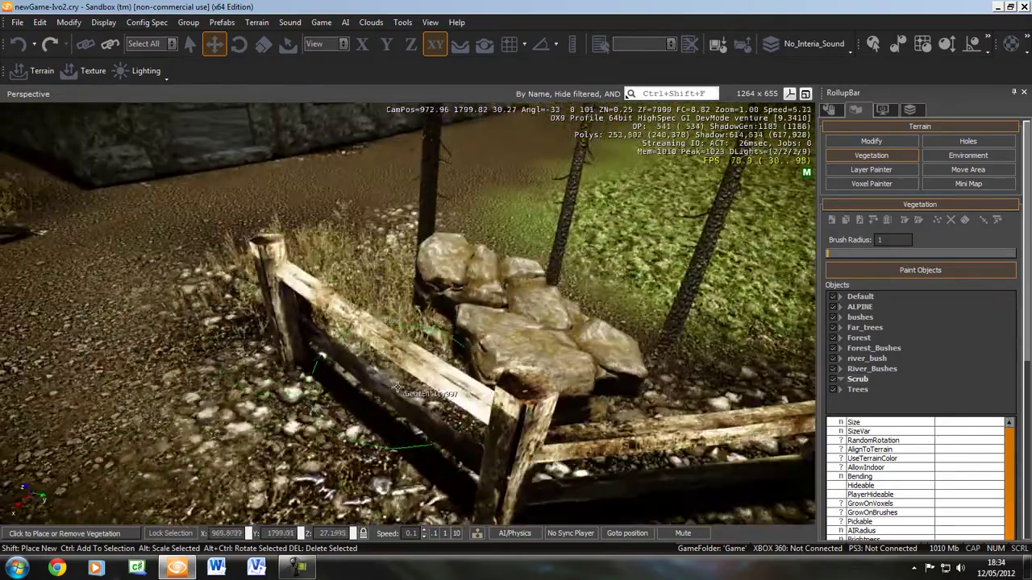
# - Extend the painted scrub around the rocks and along the outer side of the broken fence and its corner
pyautogui.moveTo(323, 368); pyautogui.dragTo(351, 370, button='right')
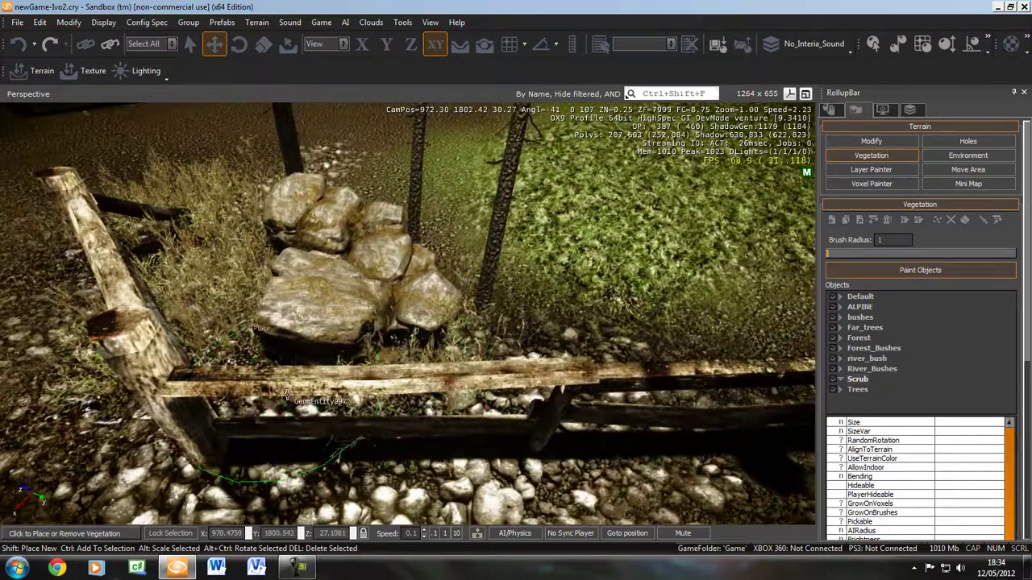
pyautogui.moveTo(264, 388); pyautogui.dragTo(406, 380, button='right')
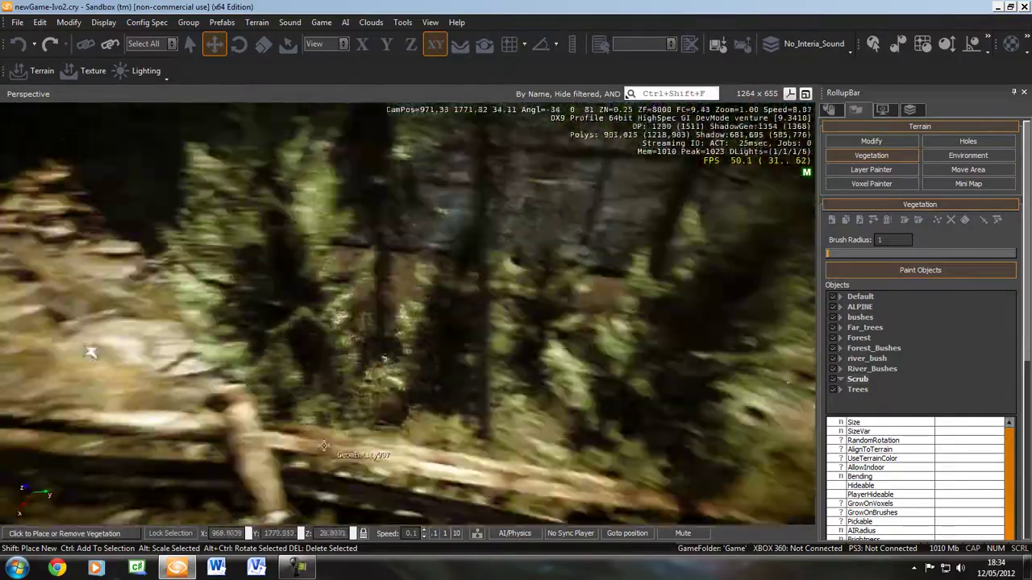
pyautogui.moveTo(322, 446)
pyautogui.mouseDown(button='right')
pyautogui.moveTo(334, 450)
pyautogui.moveTo(303, 445)
pyautogui.moveTo(331, 451)
pyautogui.mouseUp(button='right')
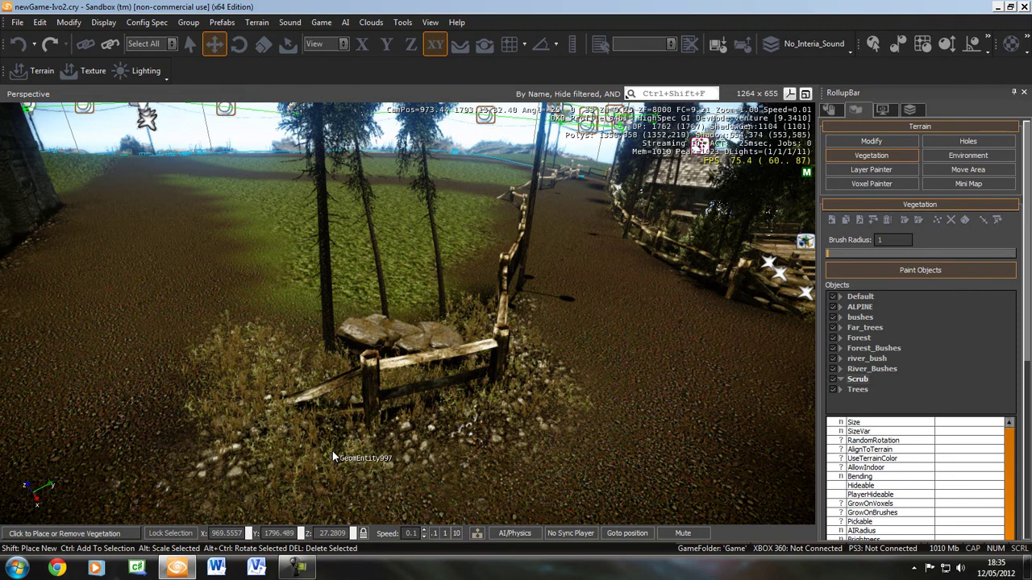
pyautogui.moveTo(299, 570)
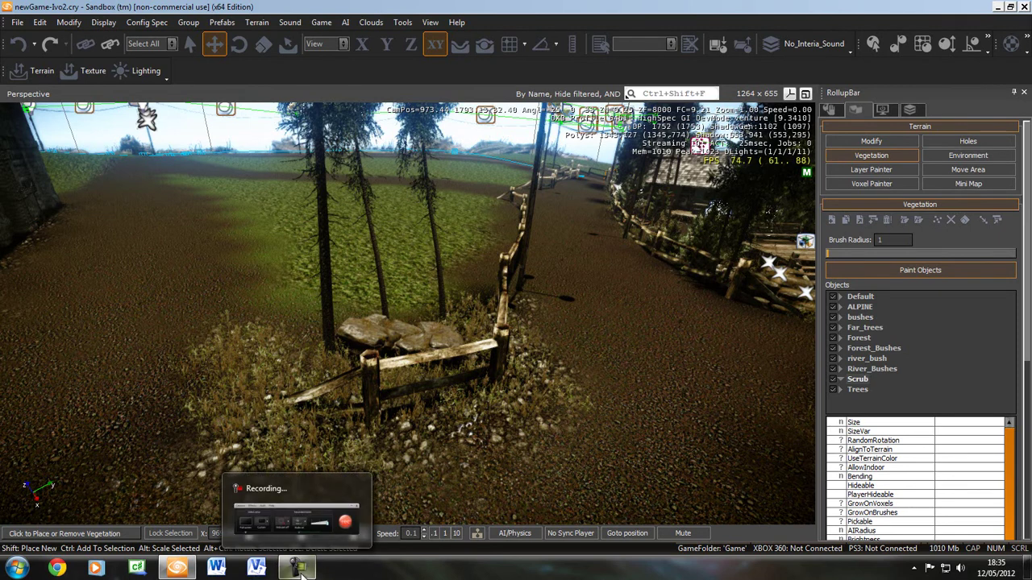